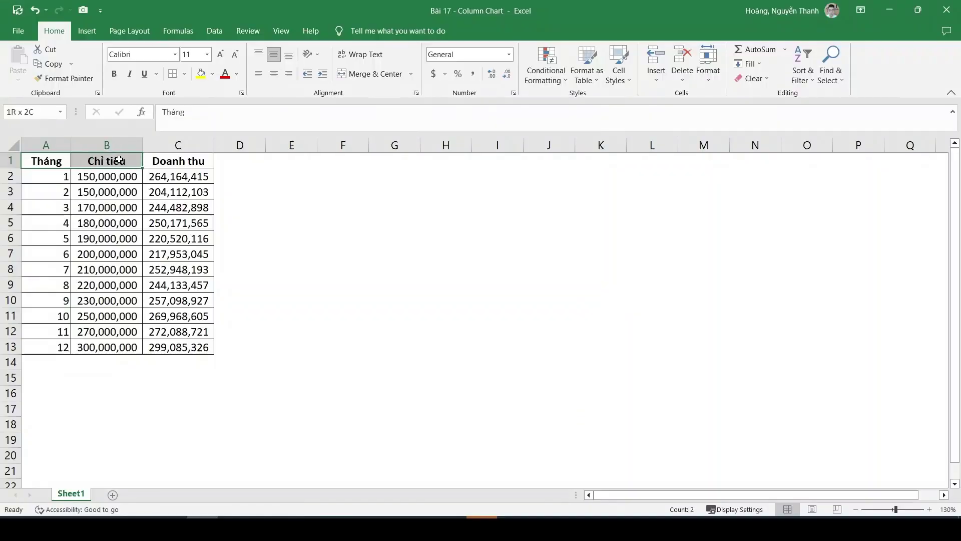
Select the whole monthly data table A1:C13 for charting.
left_click_drag(46, 161, 170, 347)
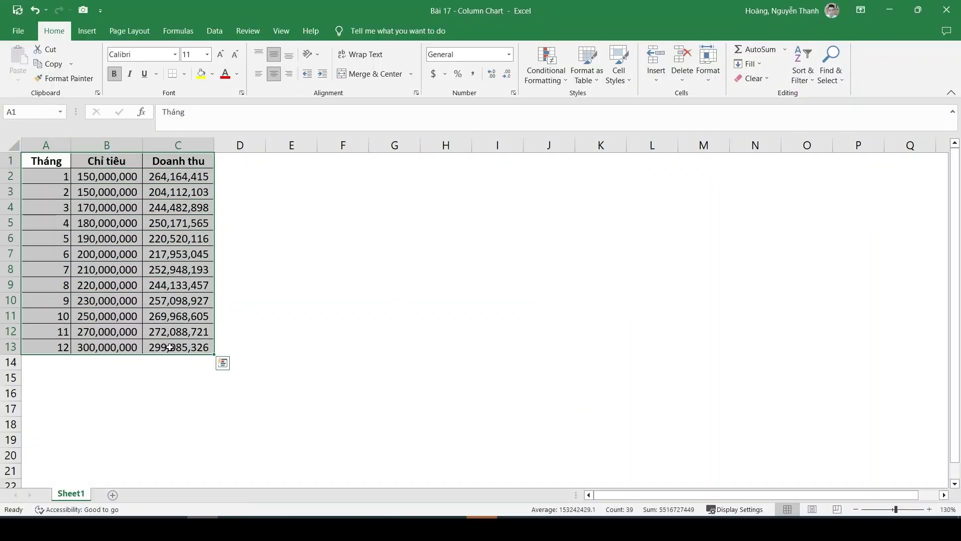
left_click(165, 323)
left_click_drag(115, 171, 114, 348)
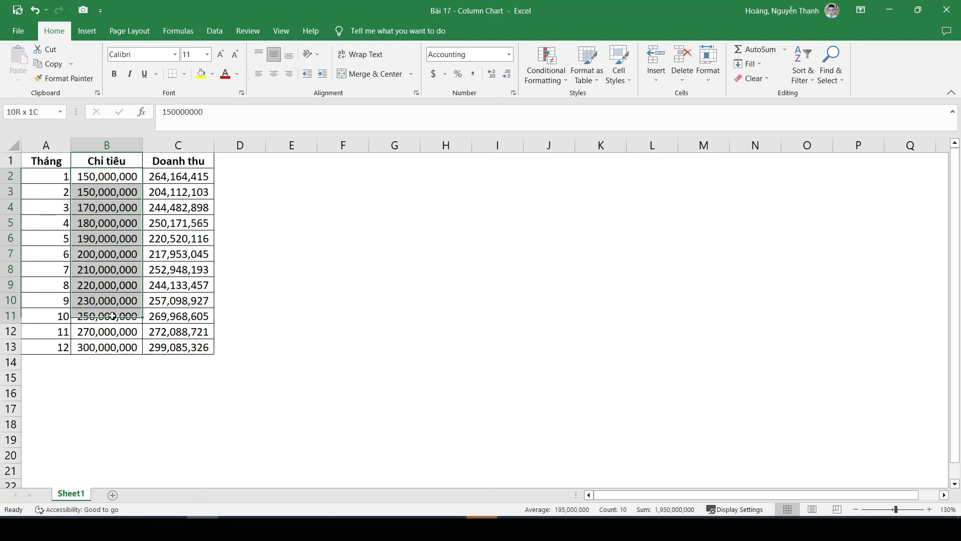
left_click_drag(194, 170, 171, 347)
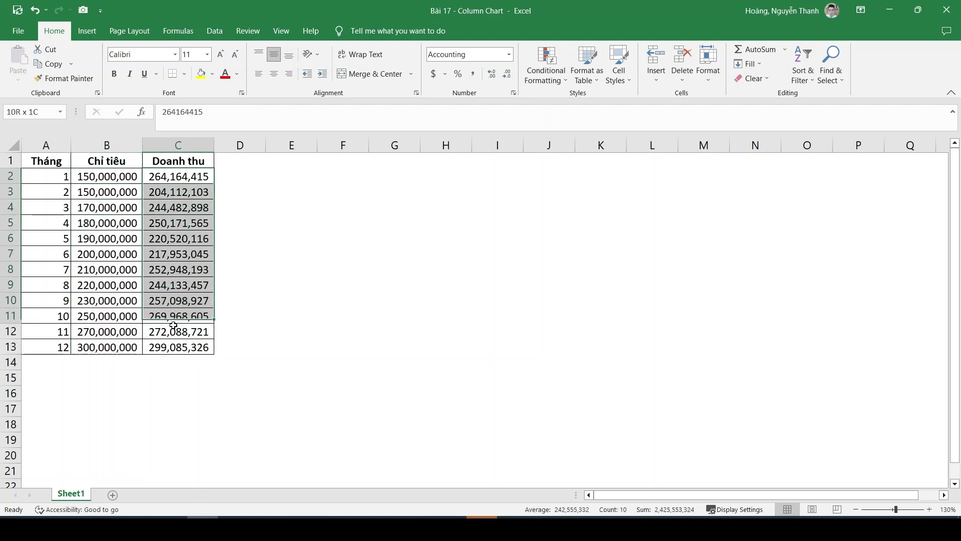
left_click(170, 347)
left_click(172, 193)
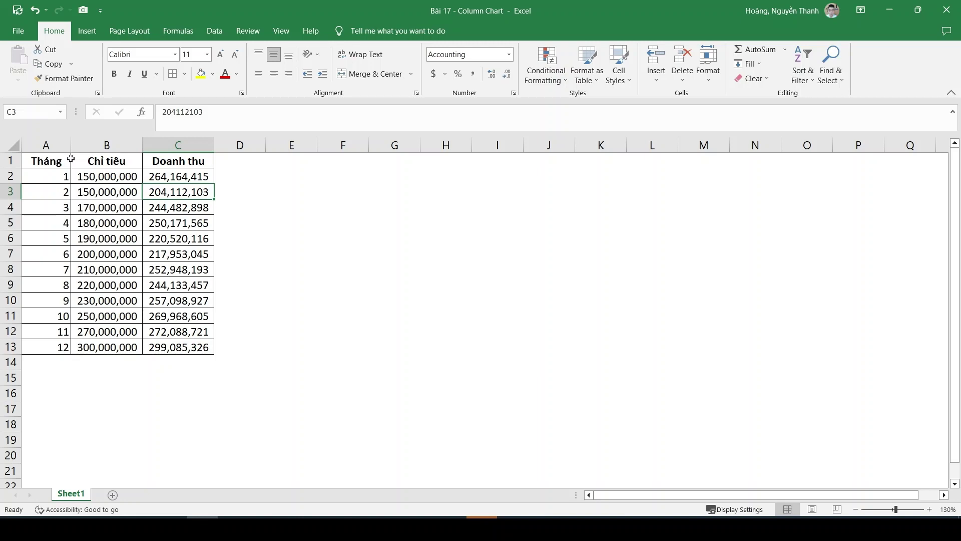
left_click(107, 222)
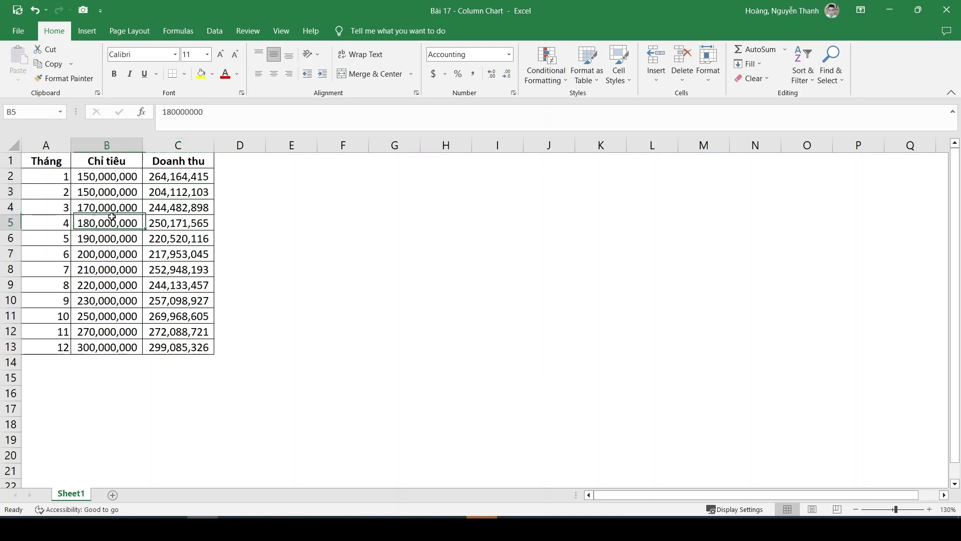
left_click(180, 177)
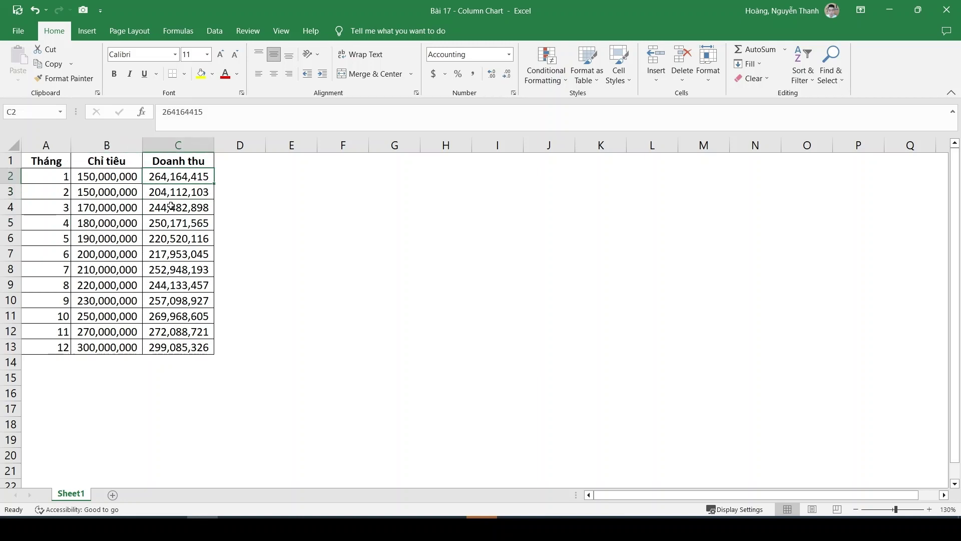
left_click(122, 264)
left_click_drag(42, 160, 188, 350)
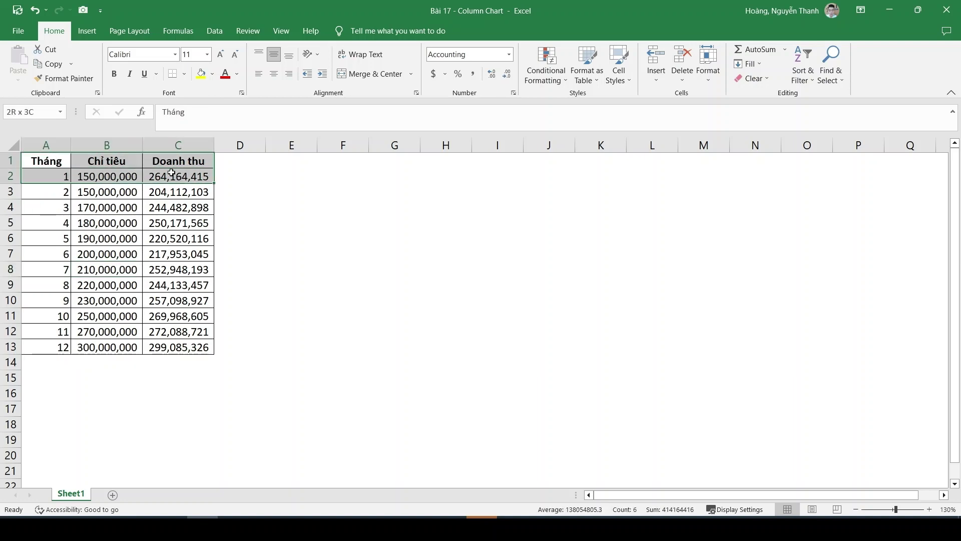
Browse the Recommended Charts suggestions, from clustered column through stacked bar to Pareto.
left_click(87, 30)
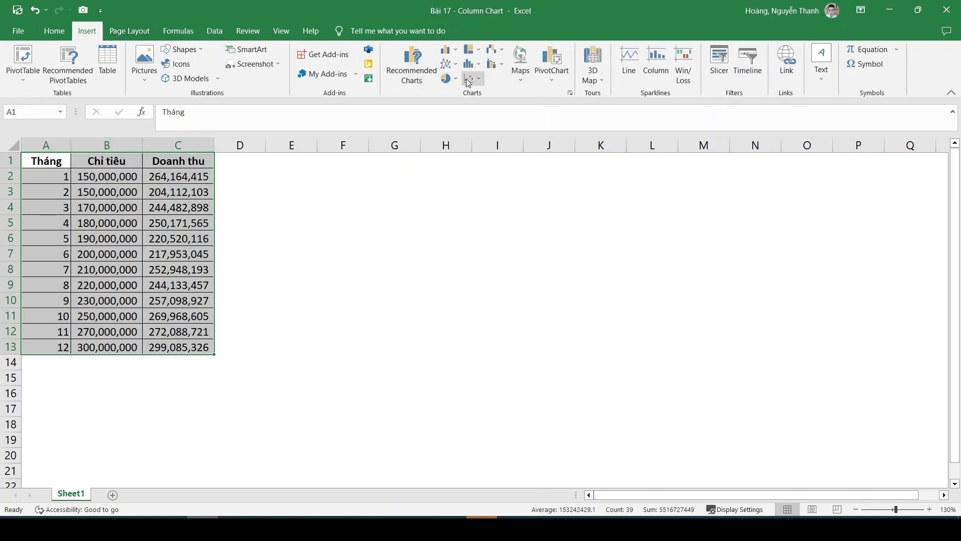
left_click(571, 93)
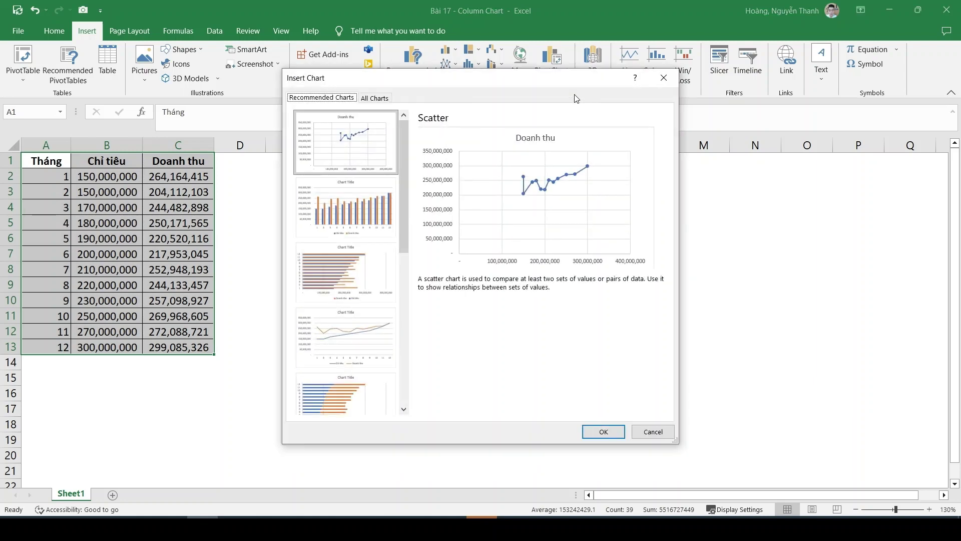
left_click(355, 204)
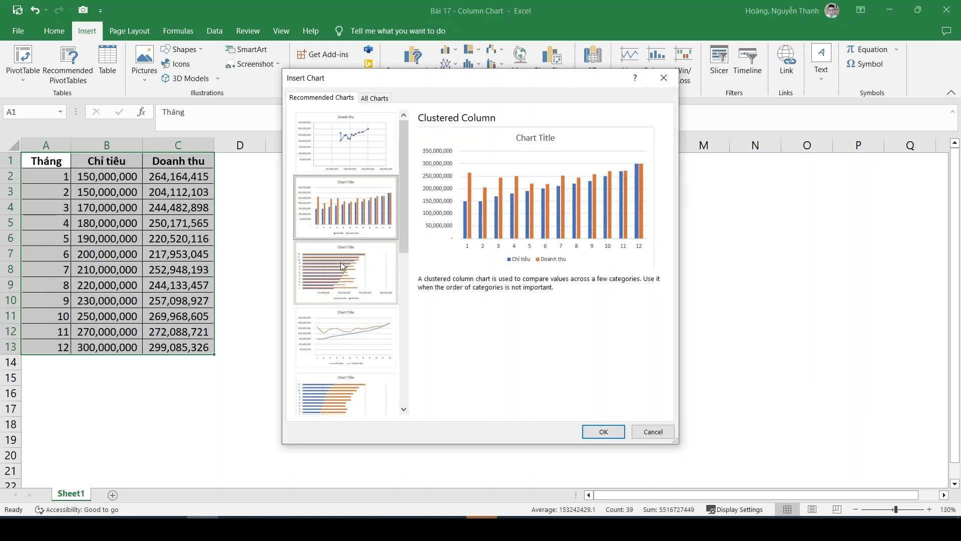
left_click(340, 262)
left_click(338, 331)
left_click(331, 407)
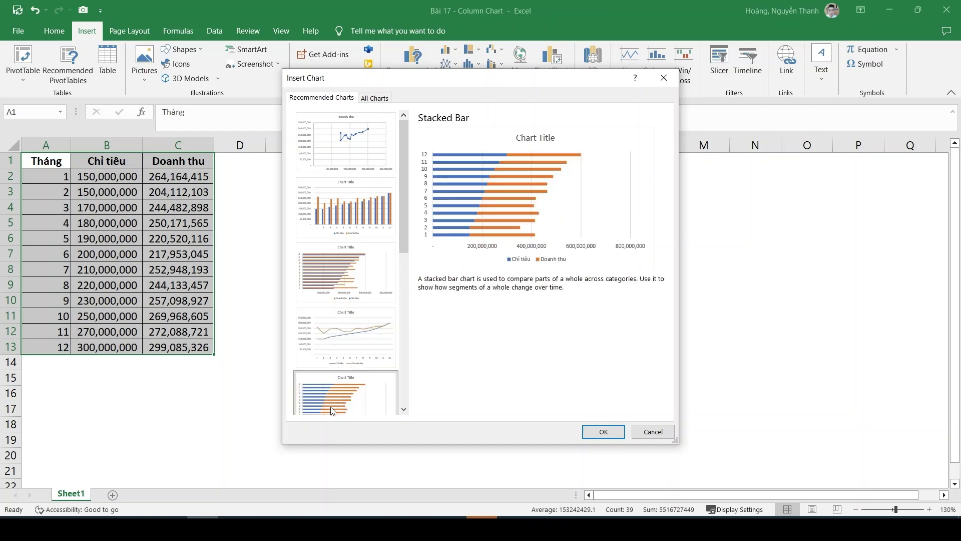
scroll(332, 408, "down", 3)
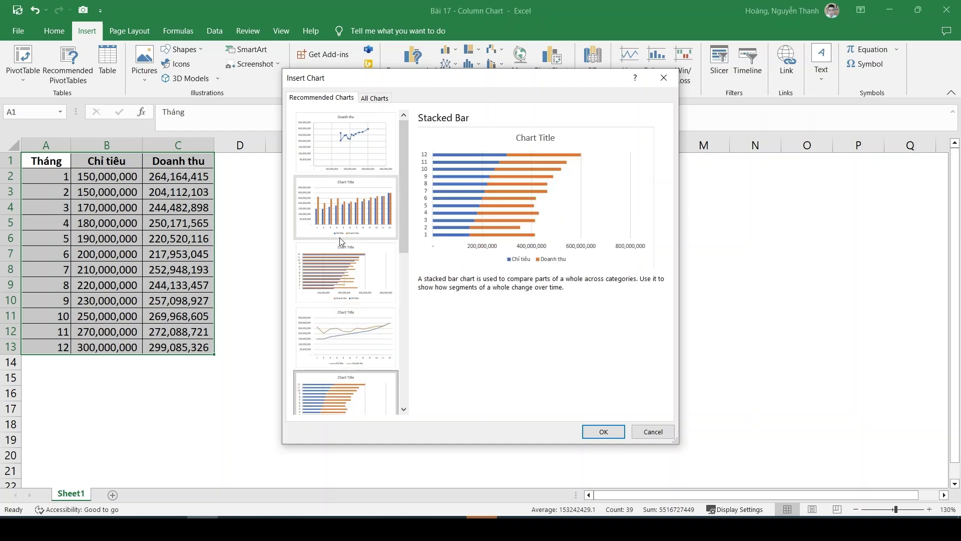
left_click(335, 412)
scroll(348, 386, "down", 2)
left_click(351, 383)
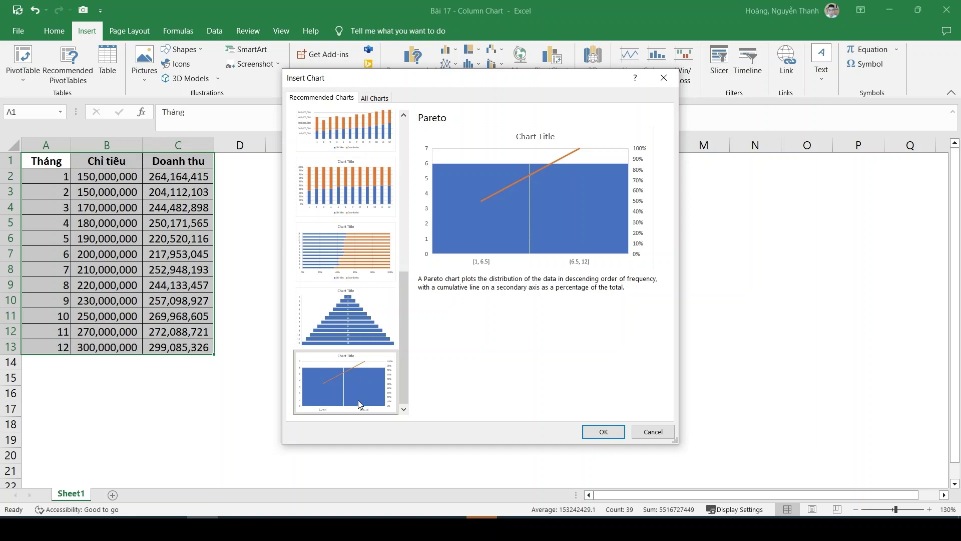
In All Charts, preview line, pie, bar, area, scatter, map, stock and radar, then return to Column.
left_click(373, 98)
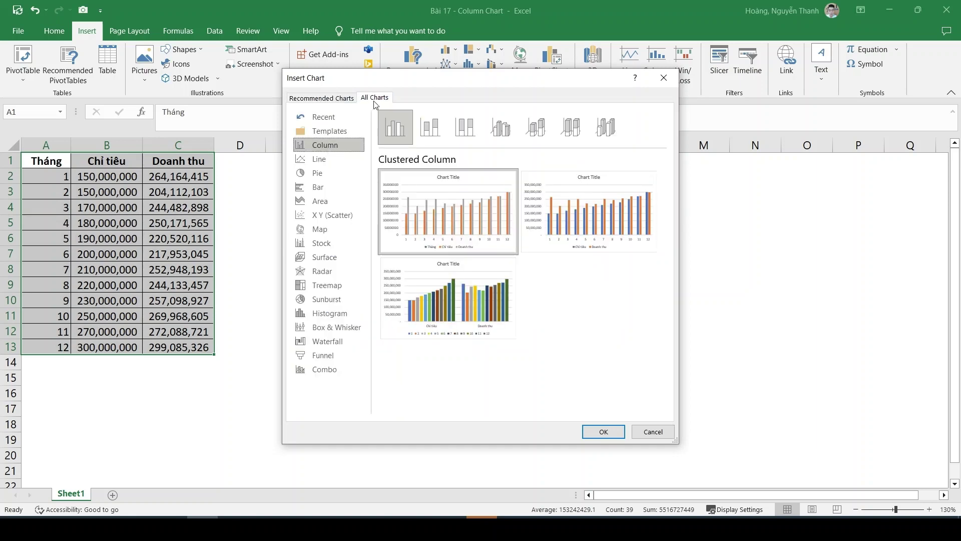
left_click(340, 159)
left_click(335, 173)
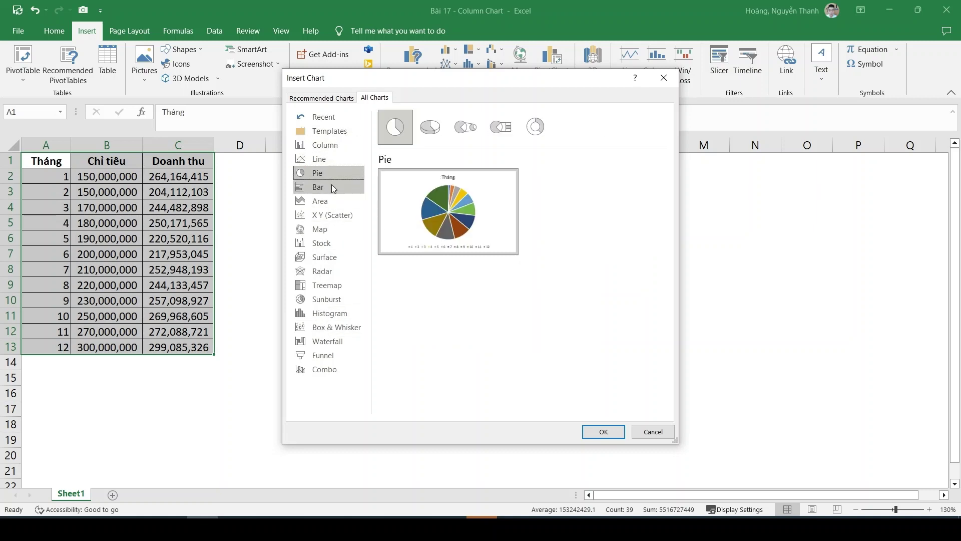
left_click(332, 187)
left_click(332, 201)
left_click(333, 215)
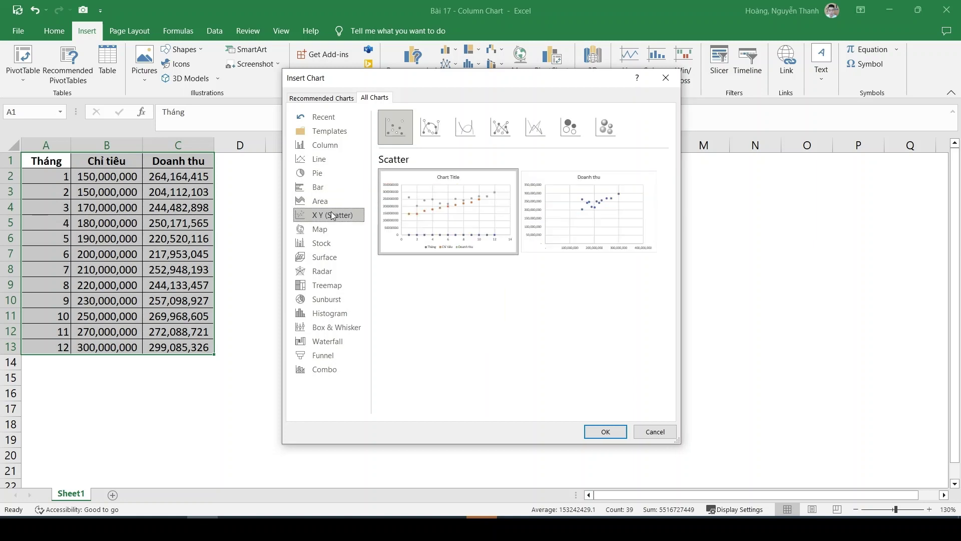
left_click(332, 230)
left_click(326, 245)
left_click(325, 271)
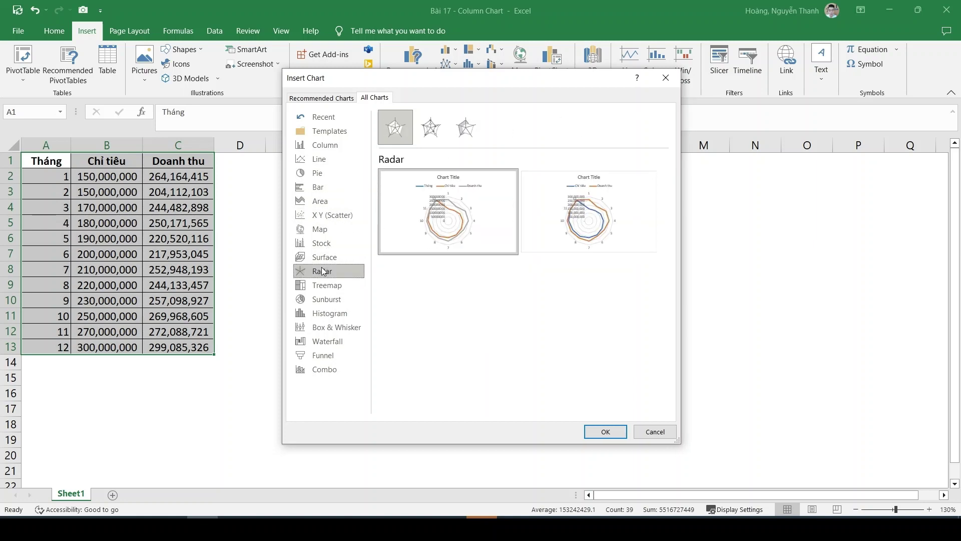
left_click(335, 146)
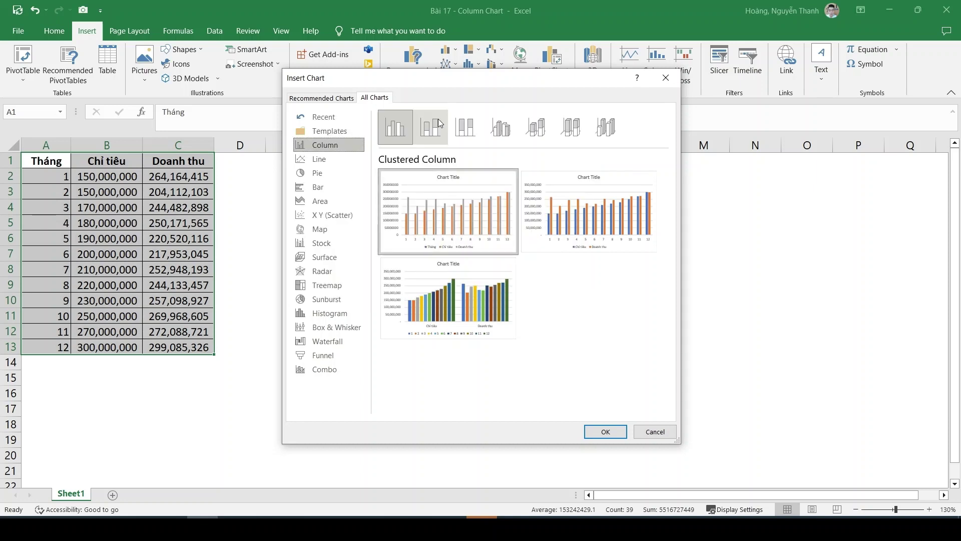
Compare Stacked and 100% Stacked Column, then insert the Clustered Column chart of the table.
left_click(437, 120)
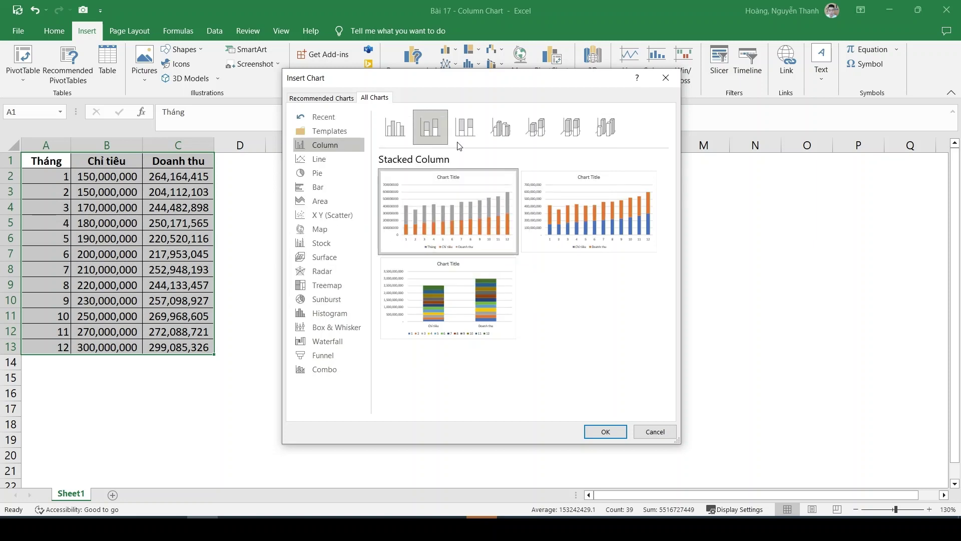
left_click(463, 119)
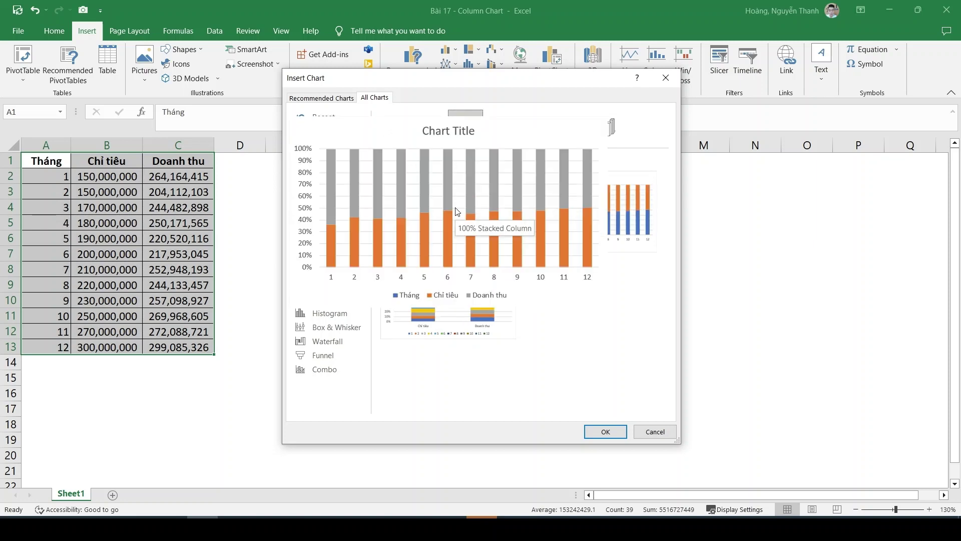
left_click(400, 131)
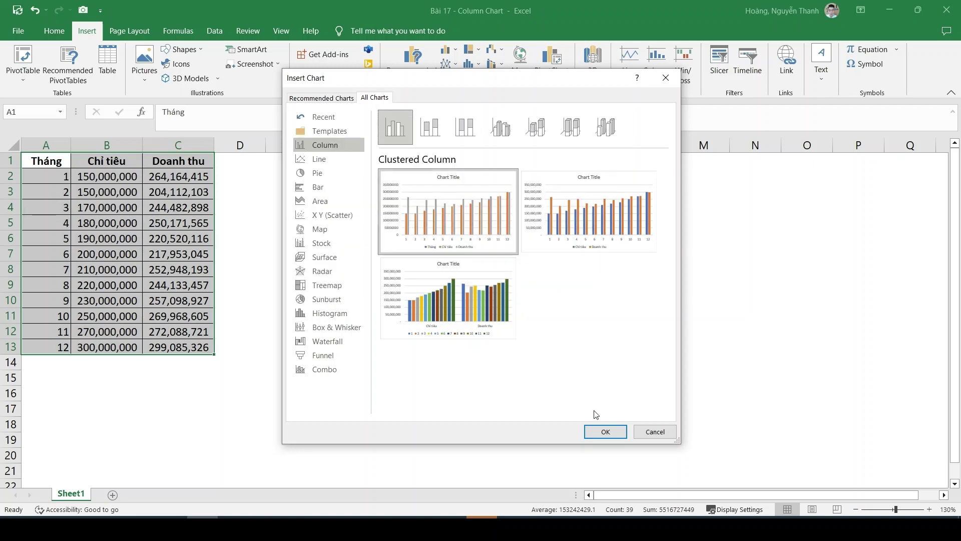
left_click(605, 431)
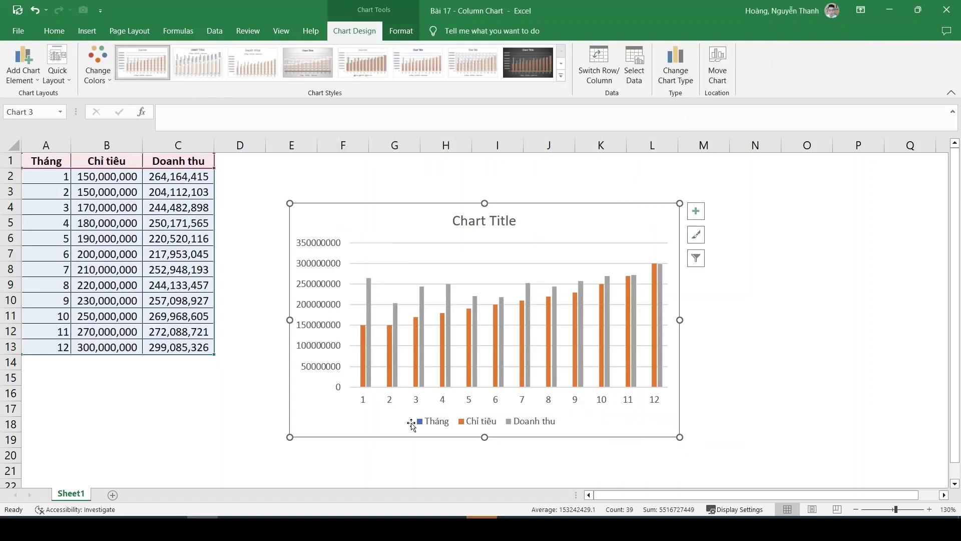
left_click(445, 428)
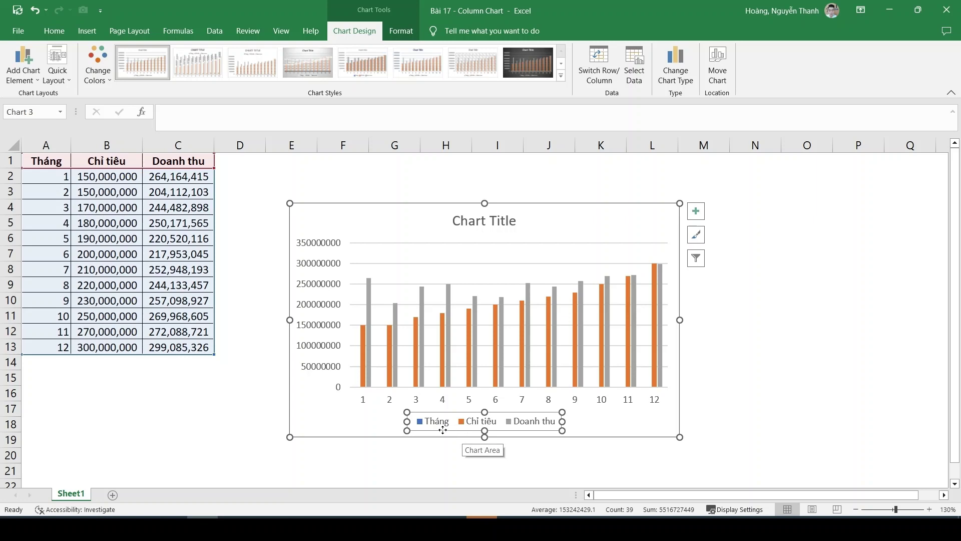
left_click_drag(57, 177, 60, 348)
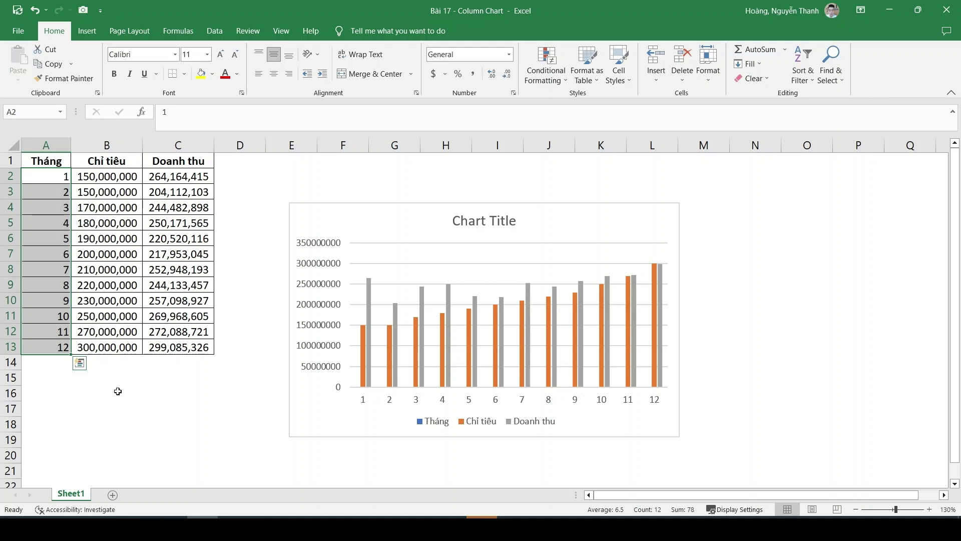
Relabel the months in column A as Tháng 01 filled down to Tháng 12.
left_click(45, 174)
type("Tháng")
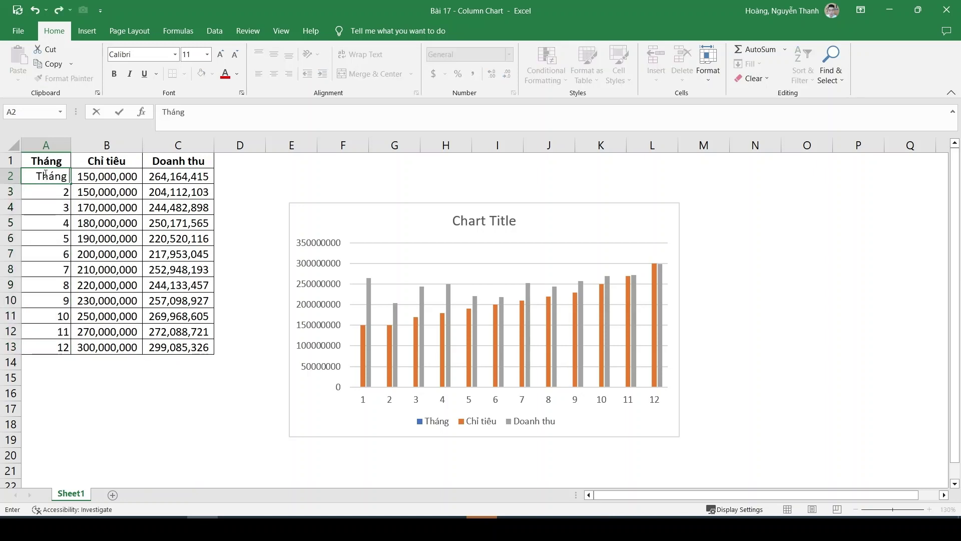
type(" 01")
key("Return")
left_click(45, 174)
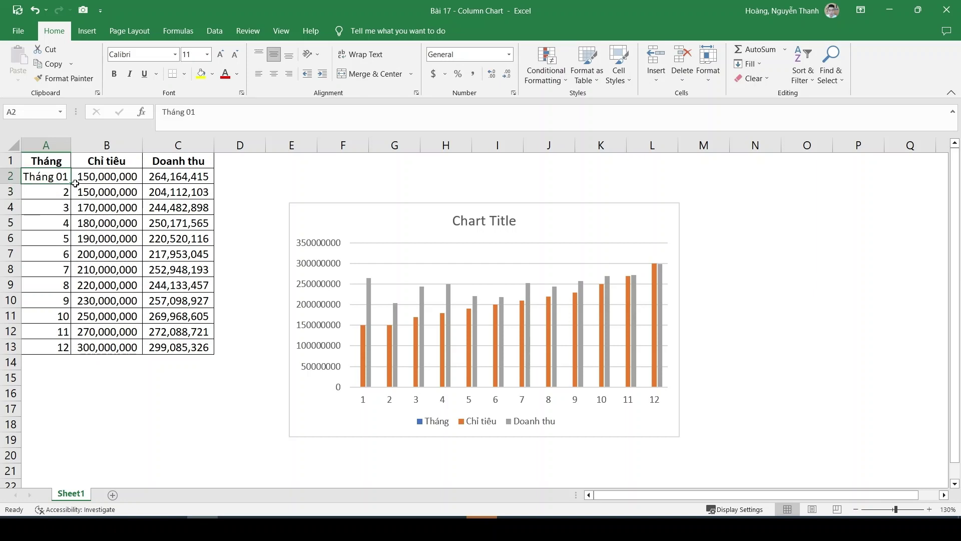
double_click(71, 183)
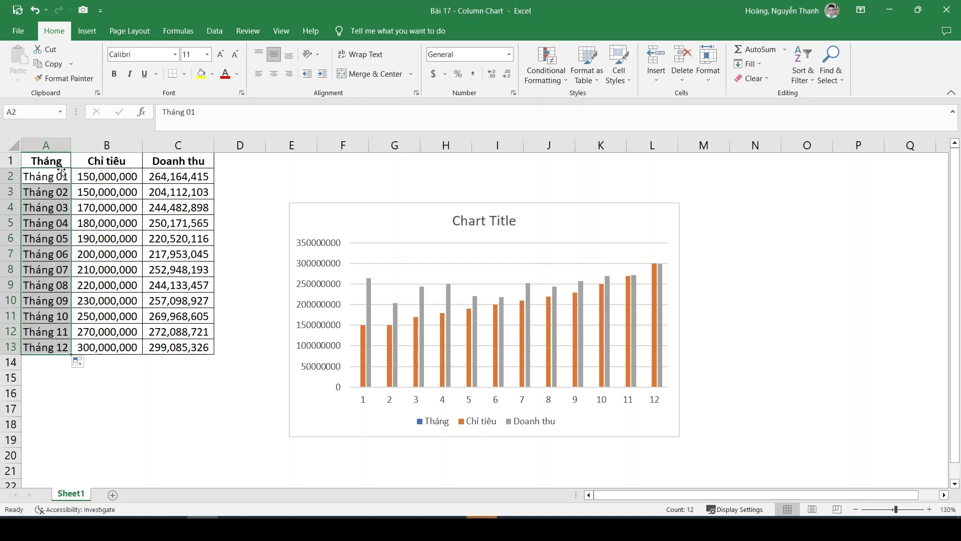
left_click(65, 171)
left_click(81, 171)
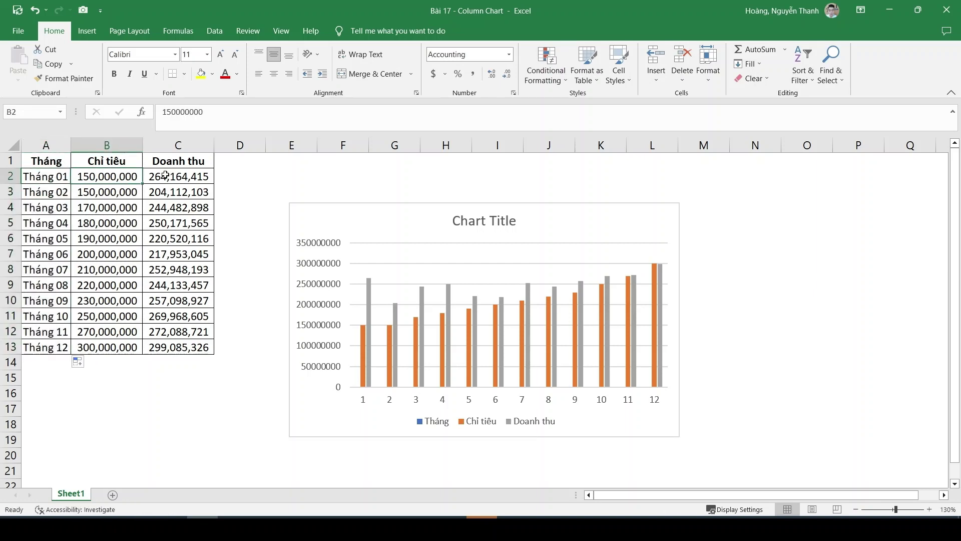
Delete the existing column chart and reselect the data table A1:C13.
left_click(326, 217)
key("Delete")
mouse_move(44, 163)
left_mouse_down()
mouse_move(182, 268)
mouse_move(182, 347)
left_mouse_up()
Insert a Clustered Column chart from the selected table.
left_click(87, 30)
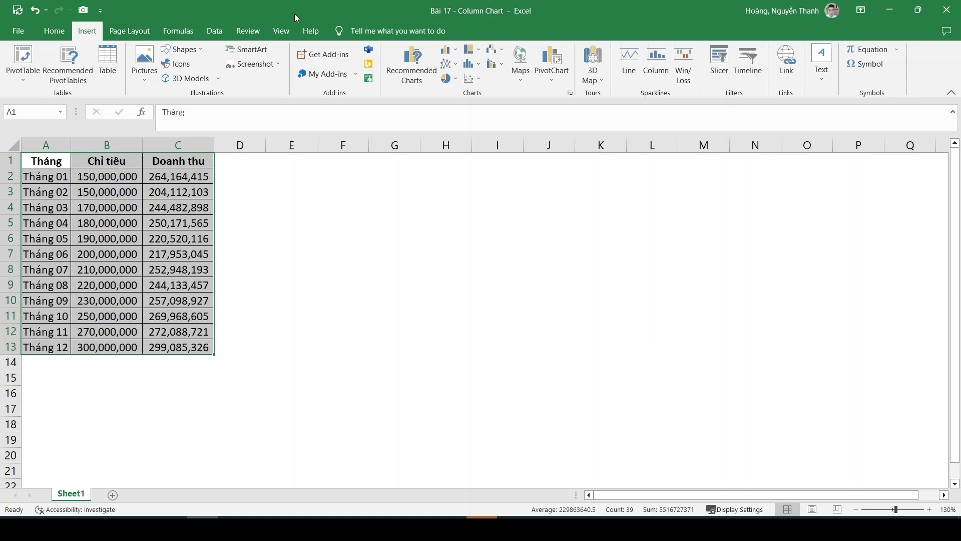
left_click(446, 49)
left_click(451, 90)
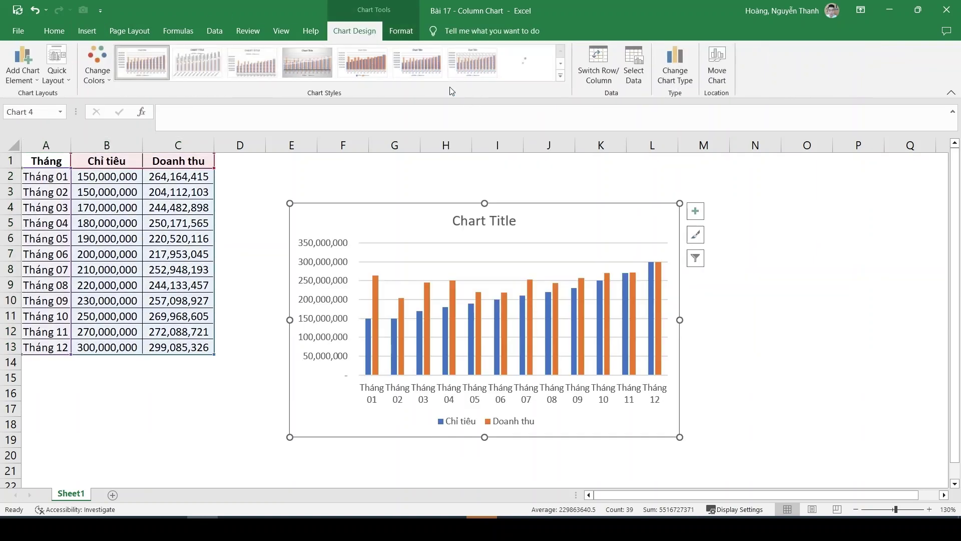
Move the chart beside the table and enlarge it wider and taller.
mouse_move(586, 425)
left_mouse_down()
mouse_move(551, 417)
mouse_move(485, 377)
left_mouse_up()
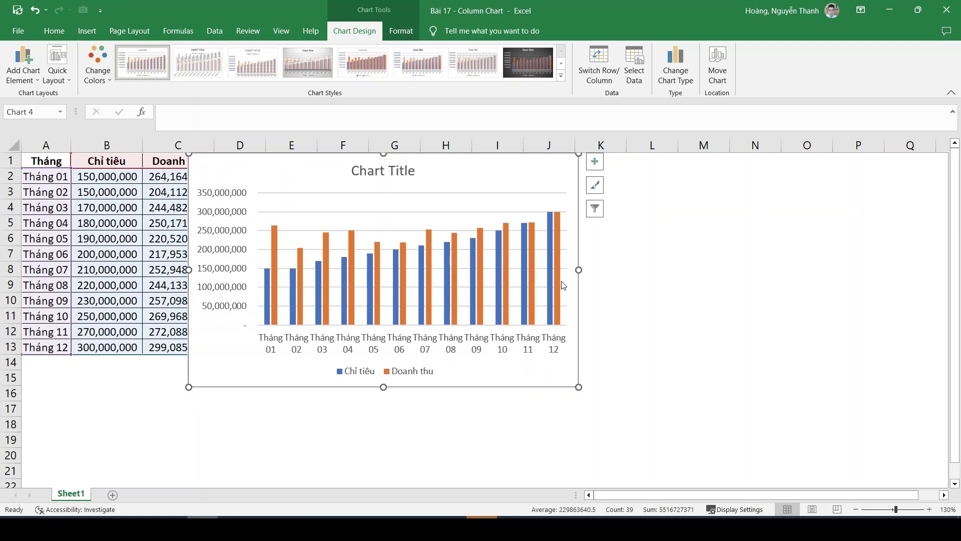
left_click_drag(579, 270, 672, 271)
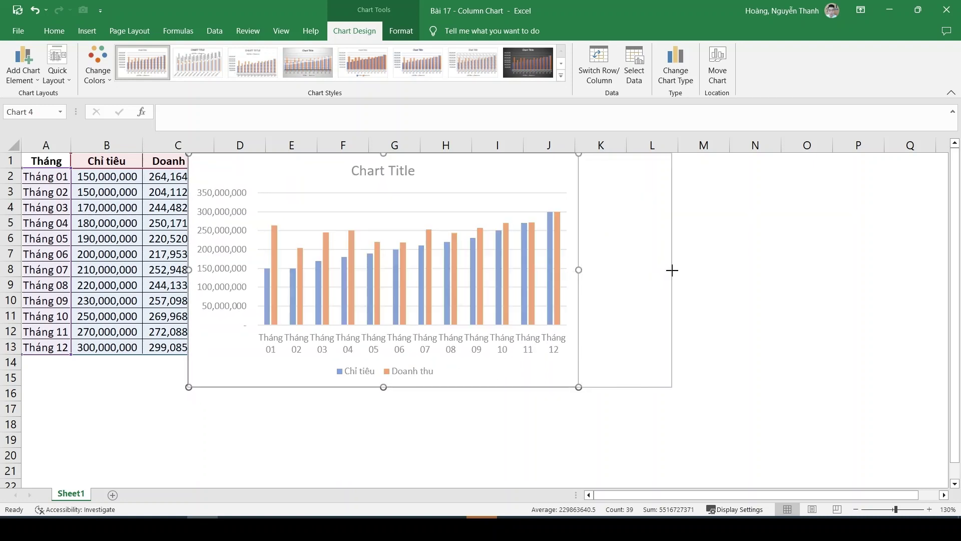
left_click_drag(430, 387, 423, 419)
left_click_drag(672, 286, 684, 287)
left_click_drag(189, 286, 160, 291)
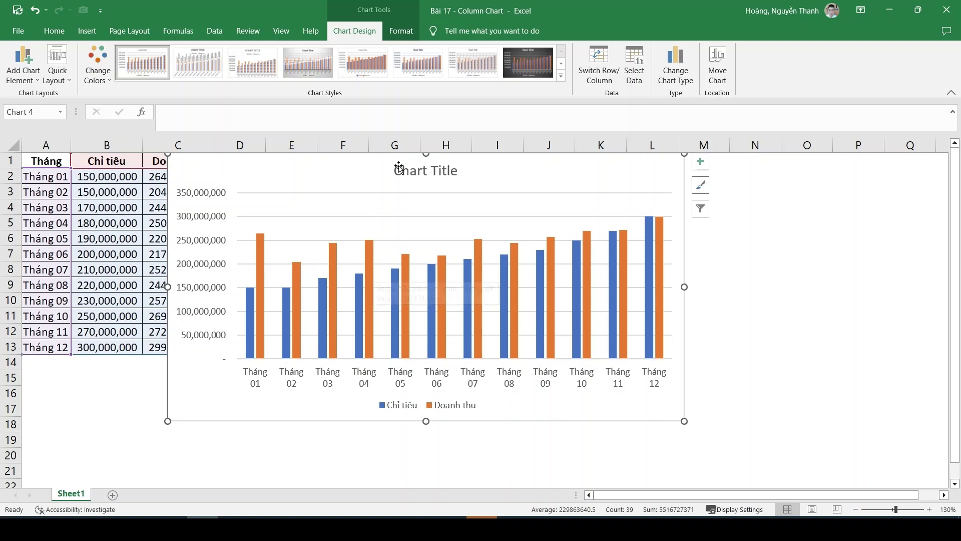
Replace the chart title text with 'Biểu đồ doanh thu theo tháng'.
left_click(431, 172)
double_click(436, 172)
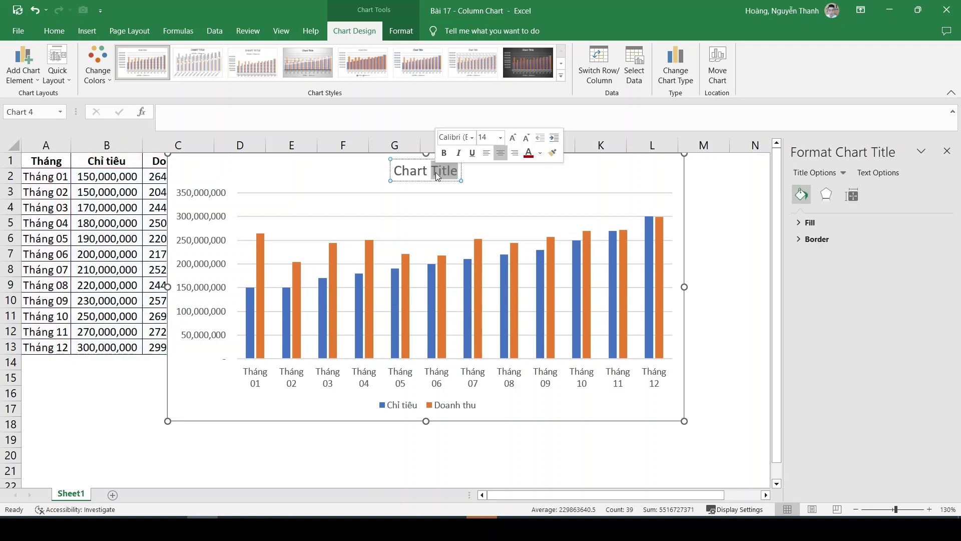
triple_click(434, 172)
type("B")
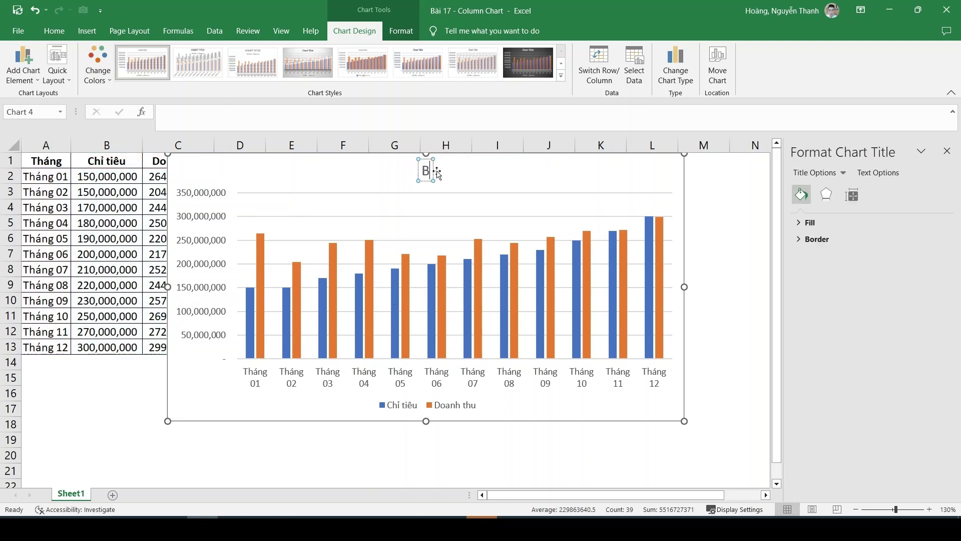
type("iểu đo")
type("ồ doan")
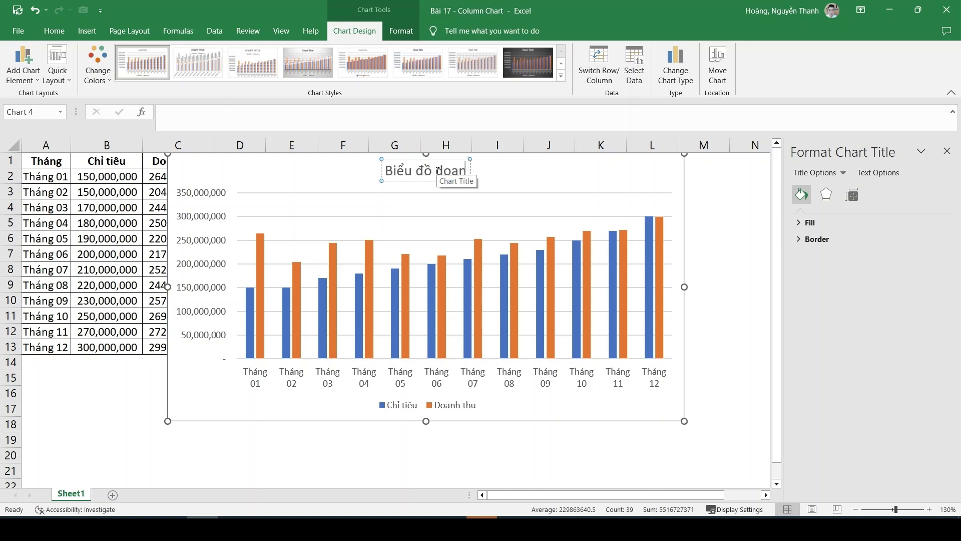
type("h thu theo tháng")
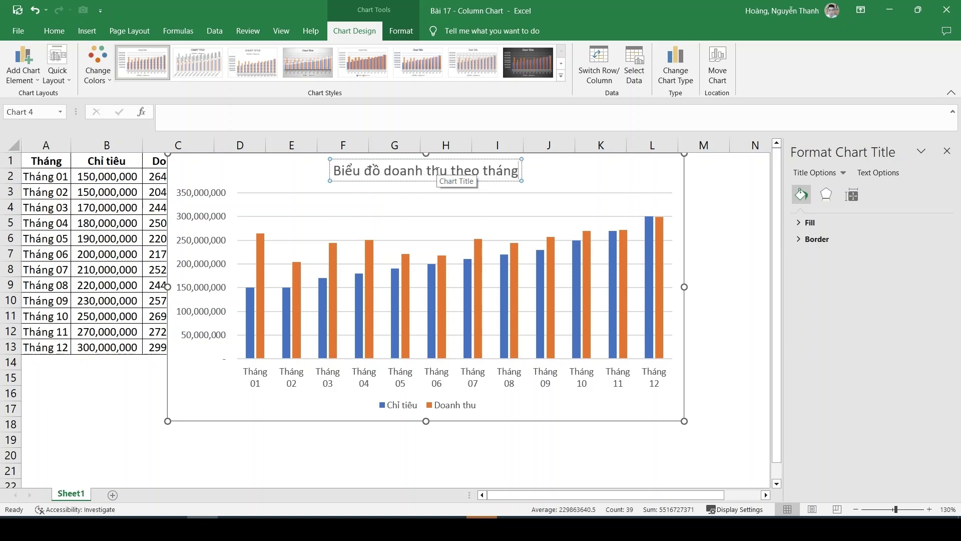
key("Escape")
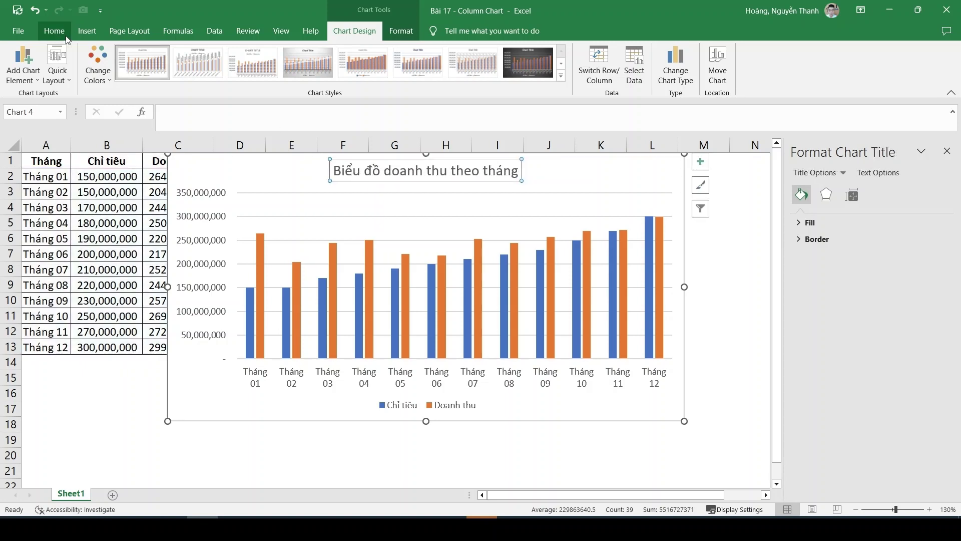
Make the chart title bold and increase its font size.
left_click(54, 31)
left_click(113, 73)
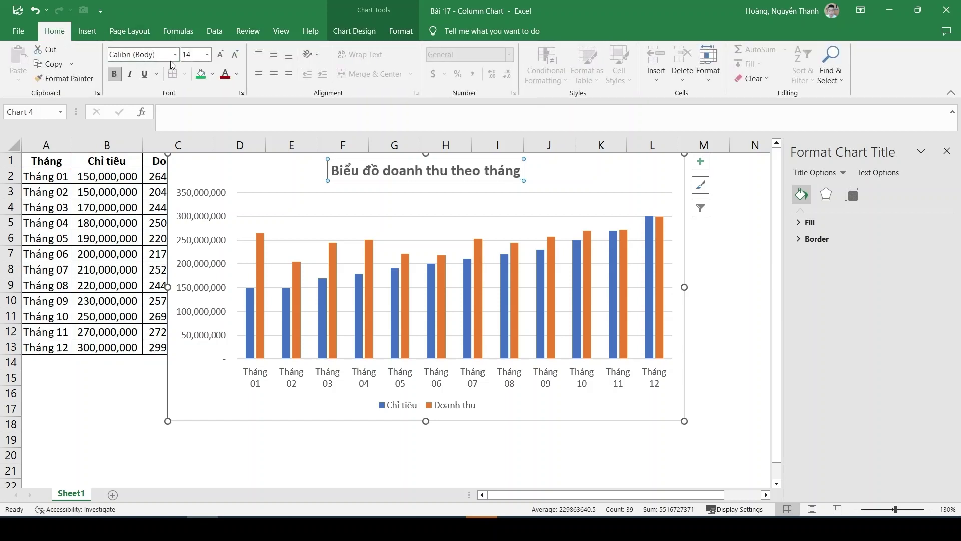
left_click(221, 56)
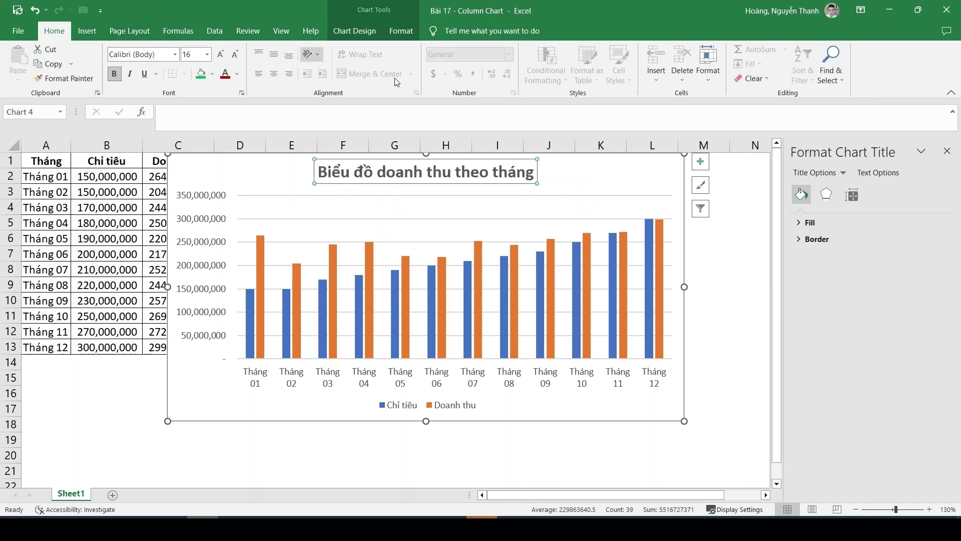
left_click(566, 173)
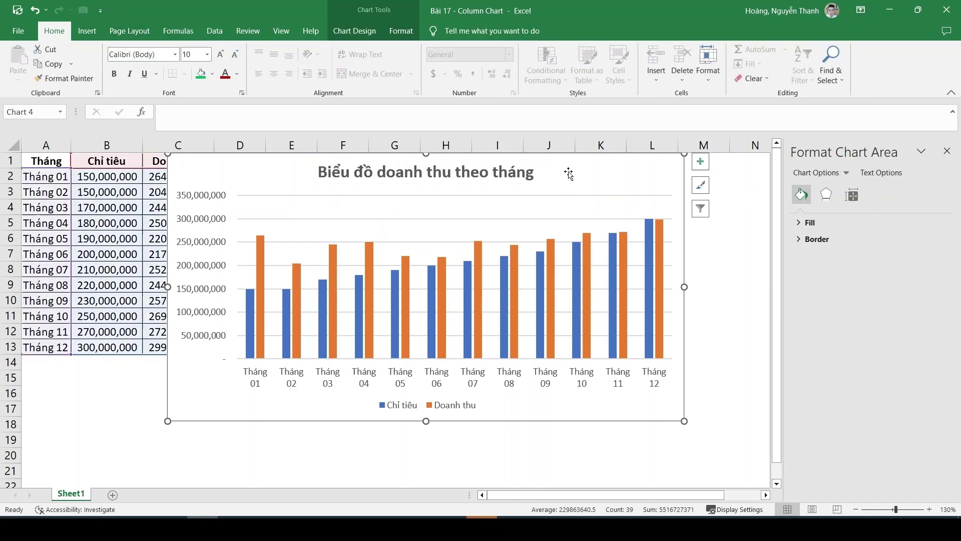
Fill the Chỉ tiêu columns dark red.
left_click(248, 321)
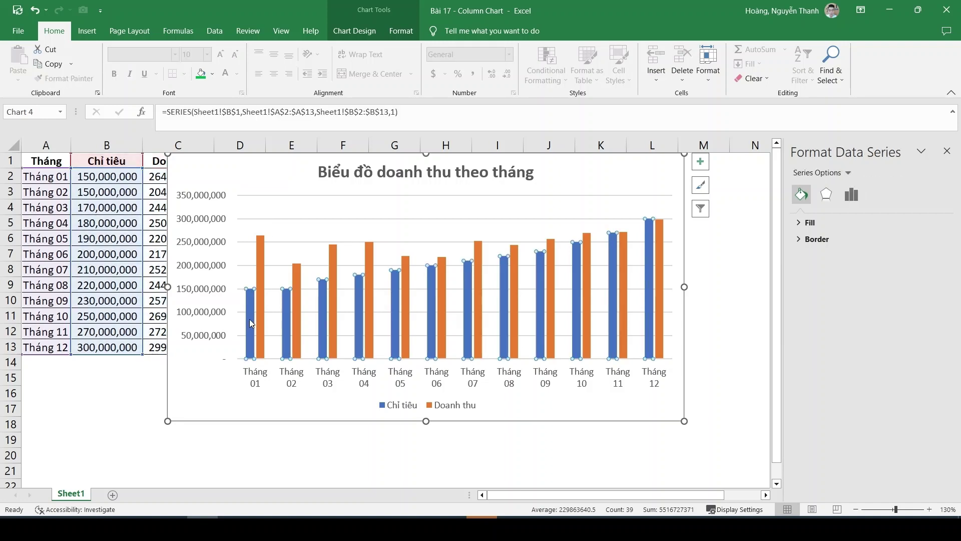
right_click(250, 321)
left_click(262, 301)
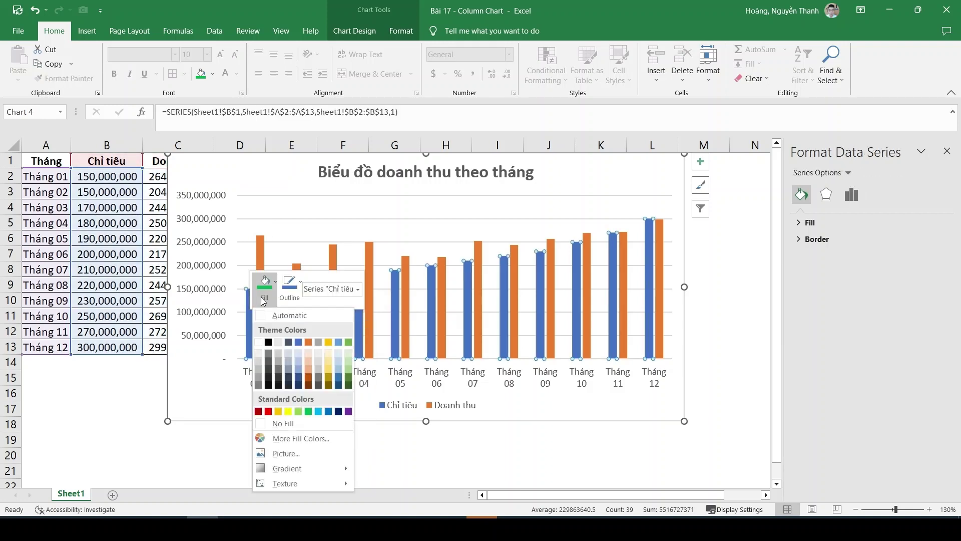
left_click(259, 410)
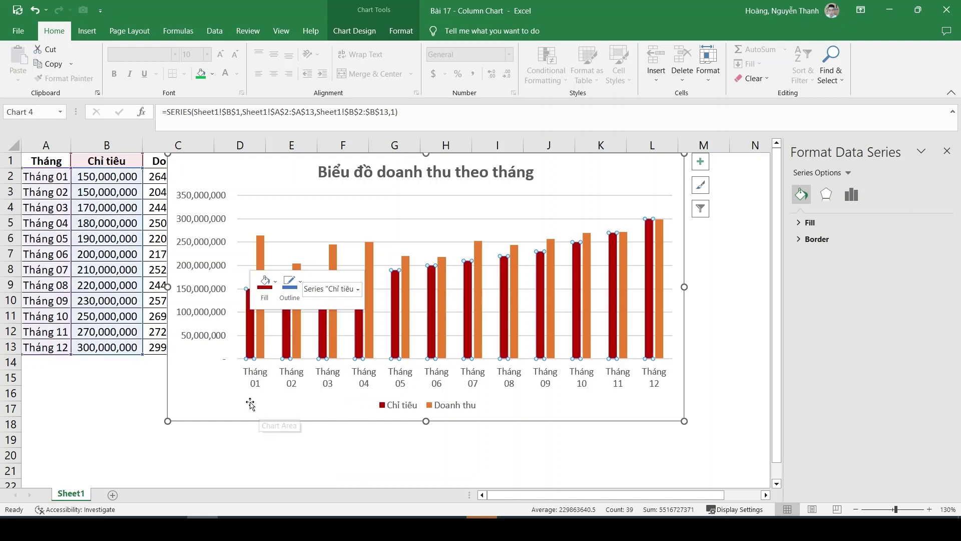
left_click(236, 398)
Fill the Doanh thu columns green.
left_click(263, 259)
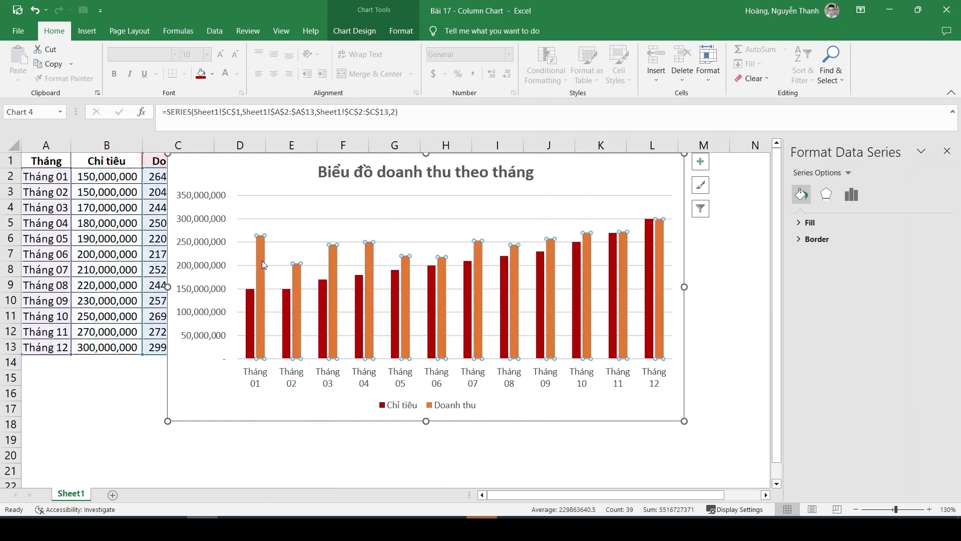
right_click(261, 261)
left_click(280, 236)
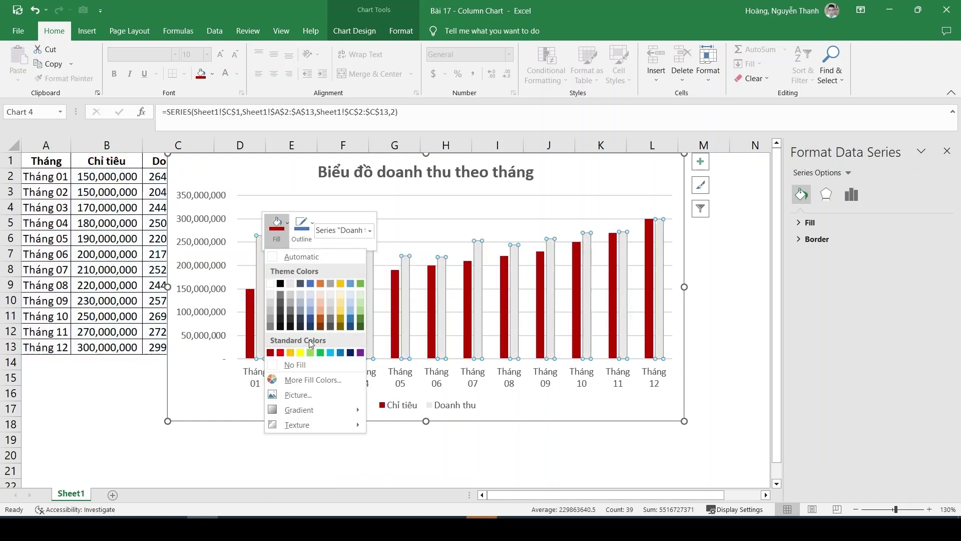
left_click(320, 355)
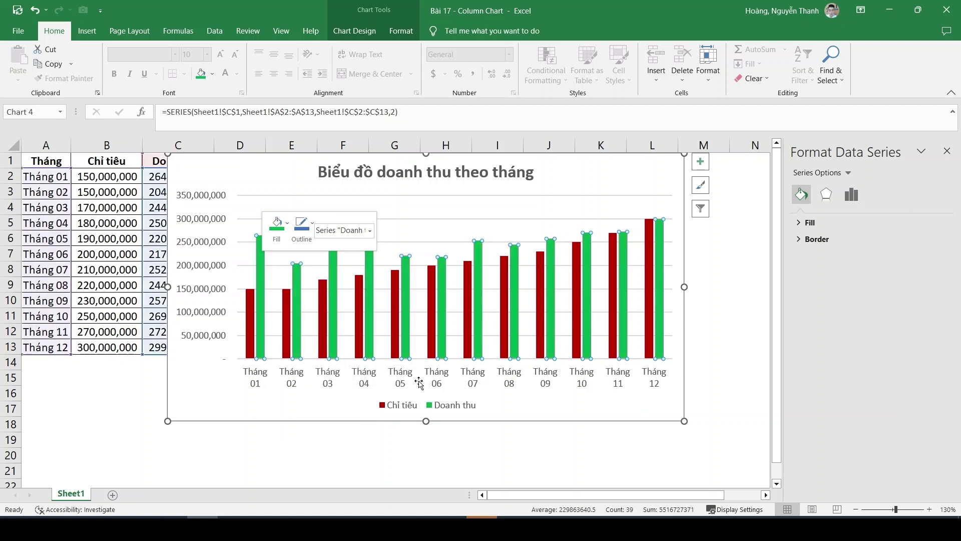
left_click(498, 410)
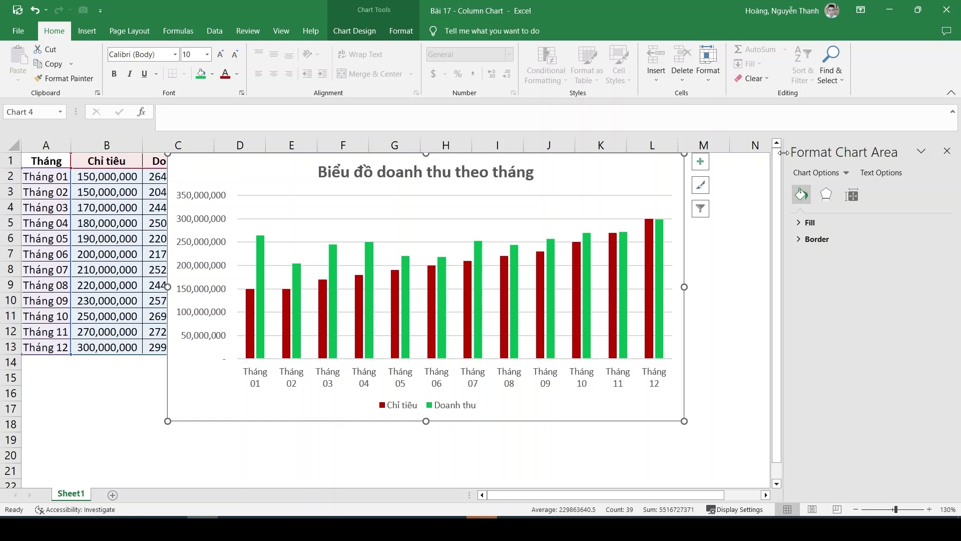
Close the Format Chart Area pane and turn on Data Labels for every Chi tiêu and Doanh thu column.
left_click(947, 151)
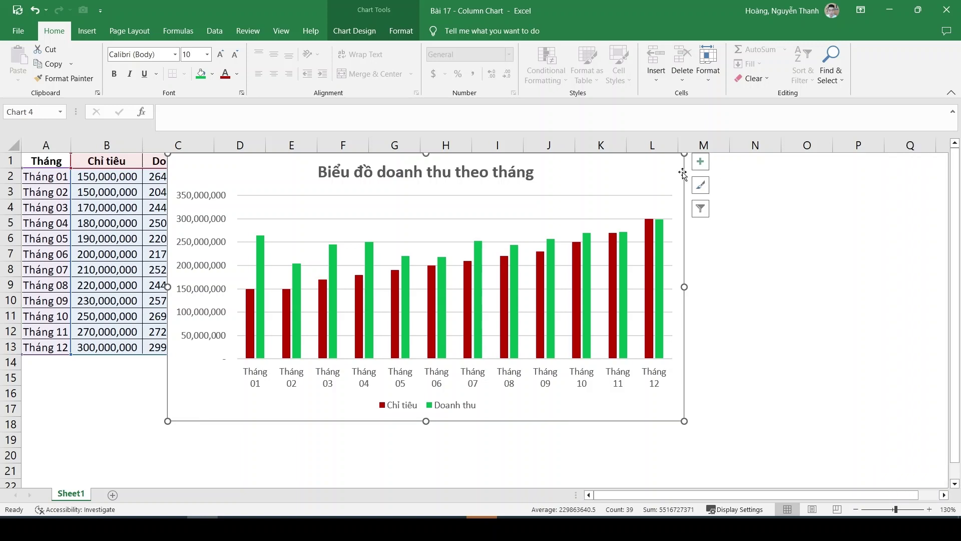
left_click(700, 164)
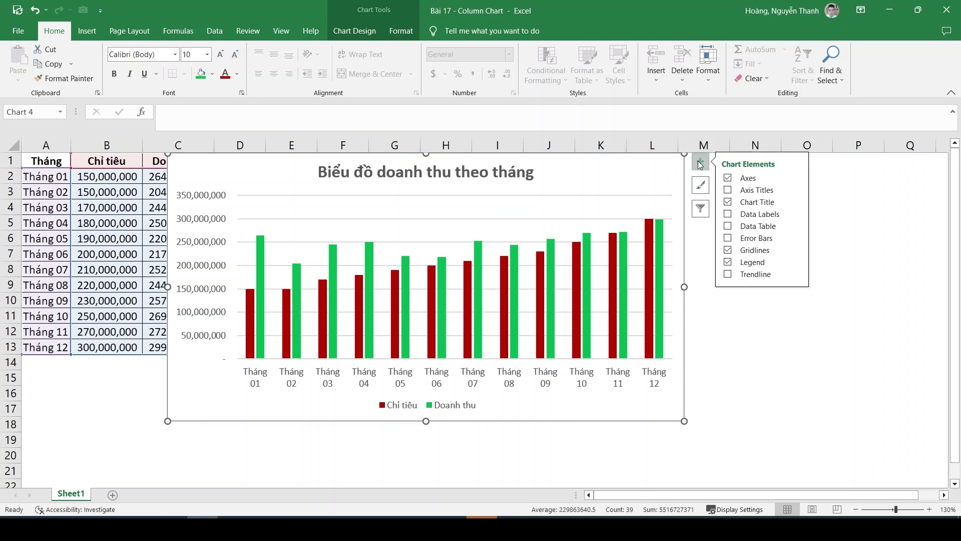
left_click(727, 214)
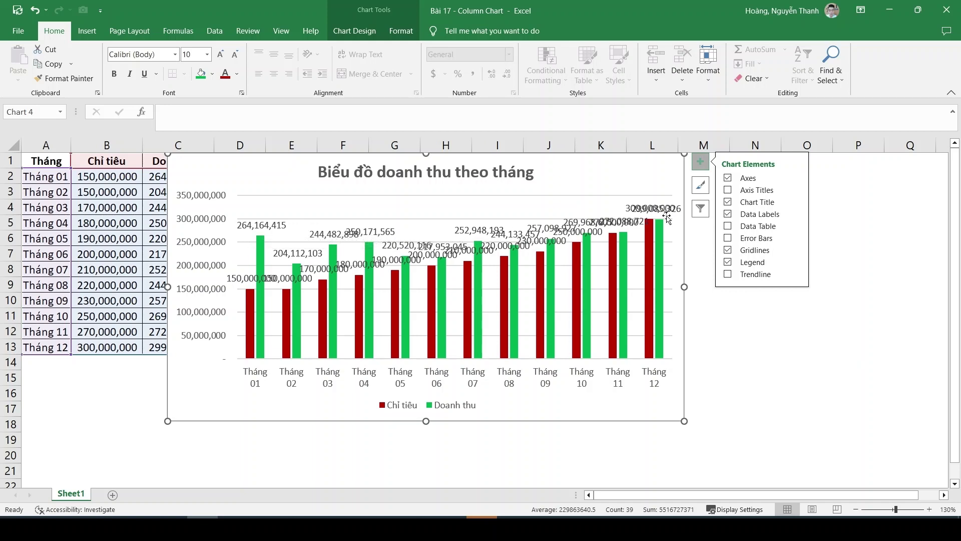
left_click(257, 227)
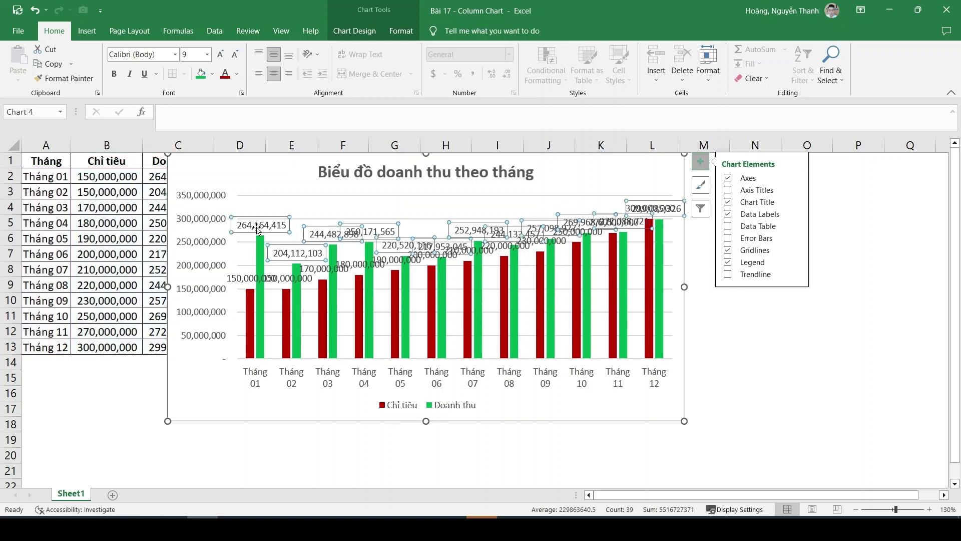
In Format Data Labels for Doanh thu, try adding series name and month to the labels, then remove series name.
right_click(257, 228)
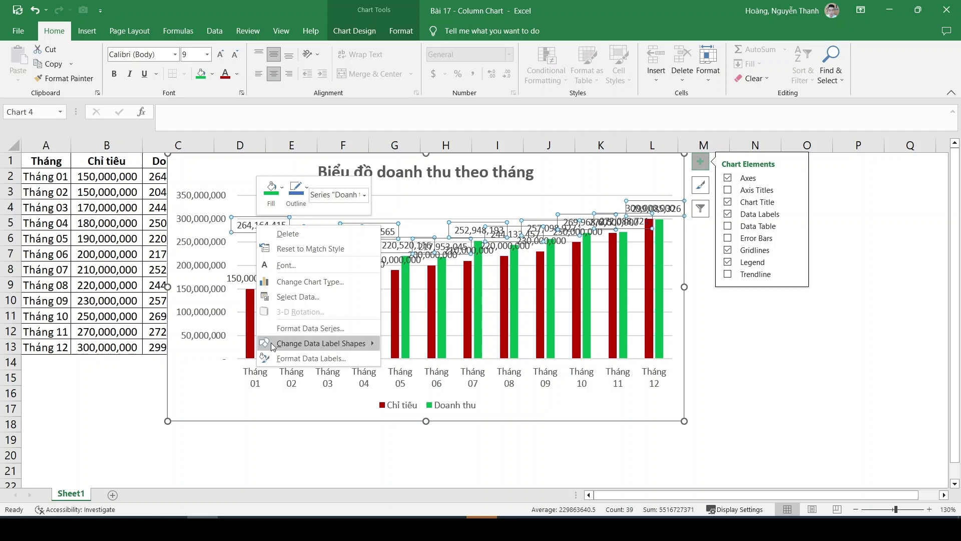
left_click(320, 359)
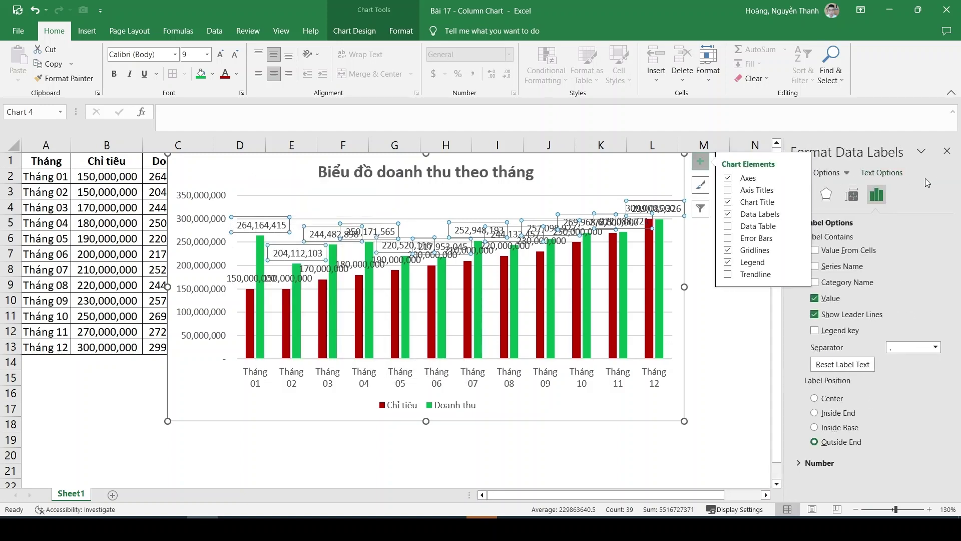
left_click(827, 268)
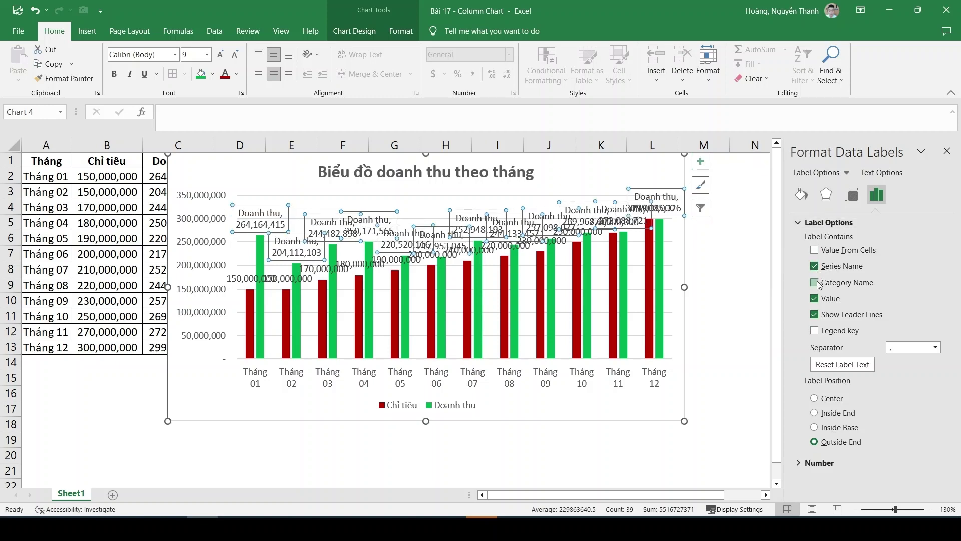
left_click(816, 283)
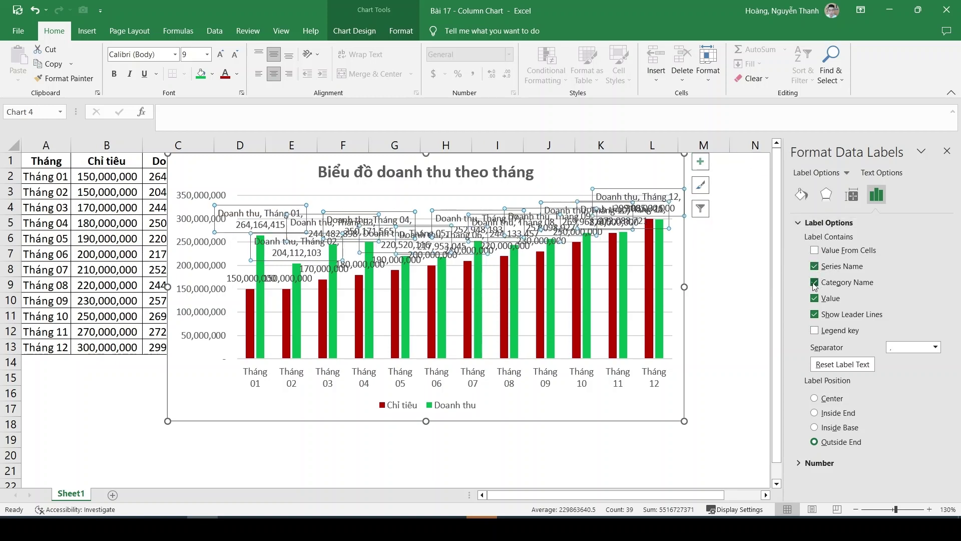
left_click(815, 266)
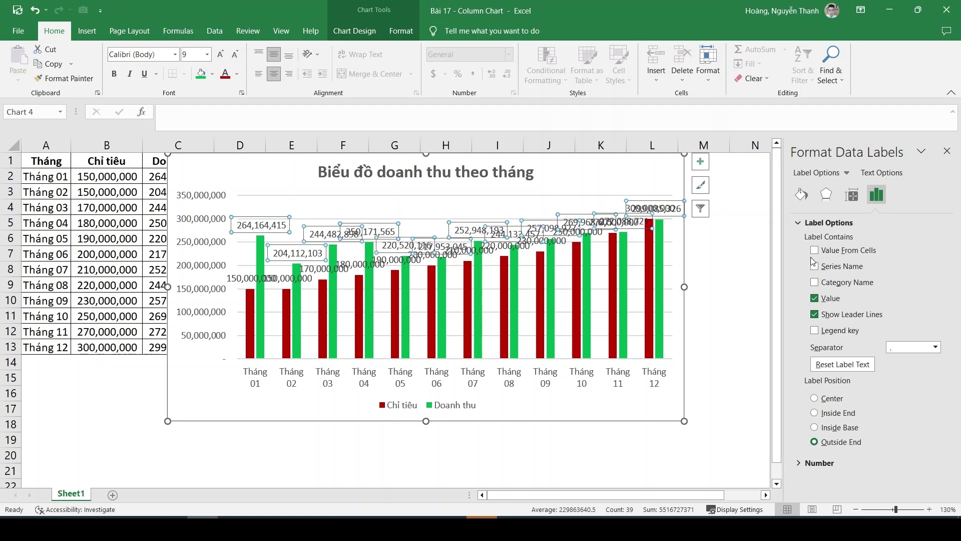
Try Center, Inside End and Inside Base, settling on Outside End for the Doanh thu labels.
left_click(815, 398)
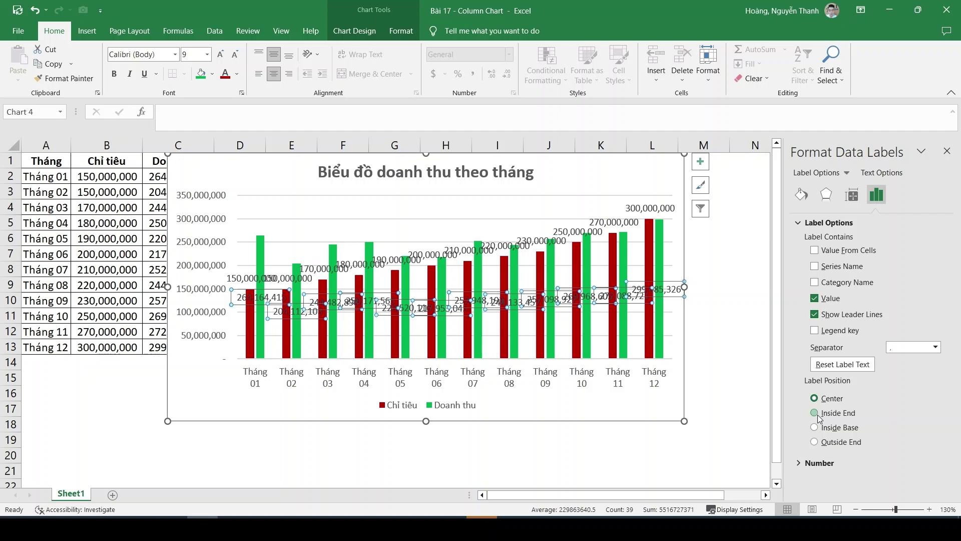
left_click(815, 413)
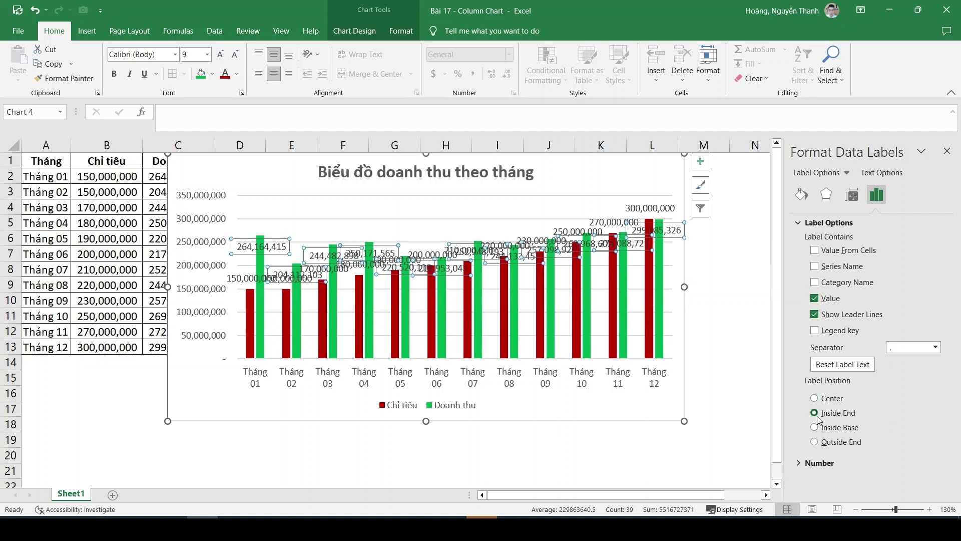
left_click(819, 427)
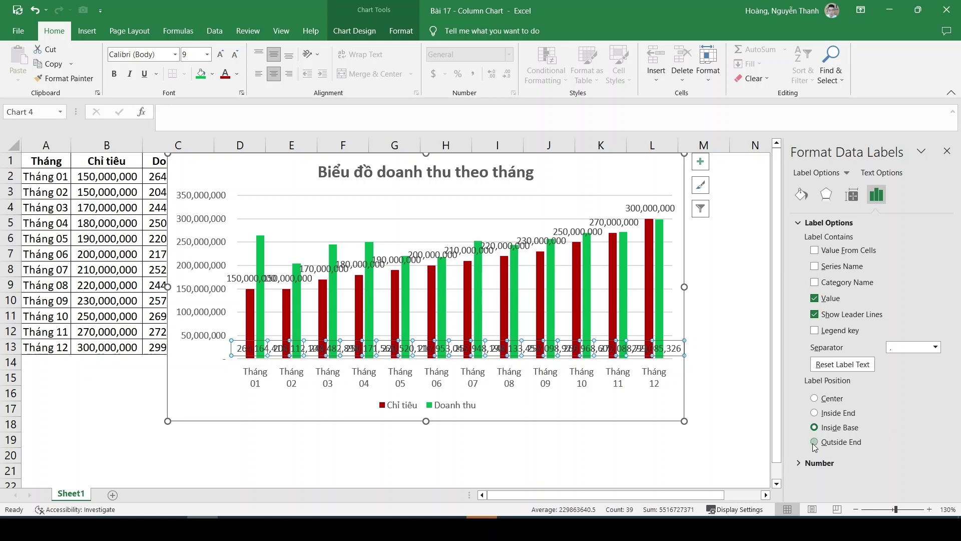
left_click(814, 443)
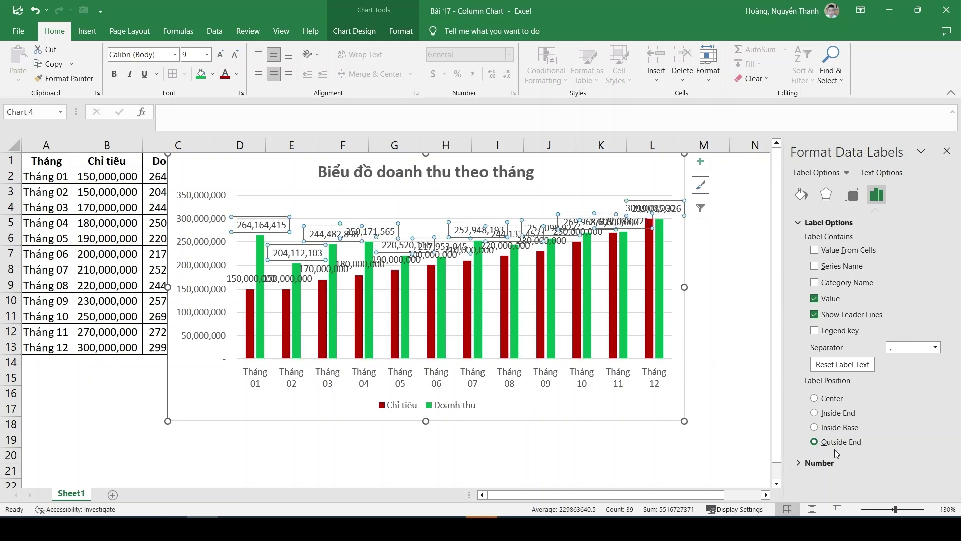
left_click(581, 409)
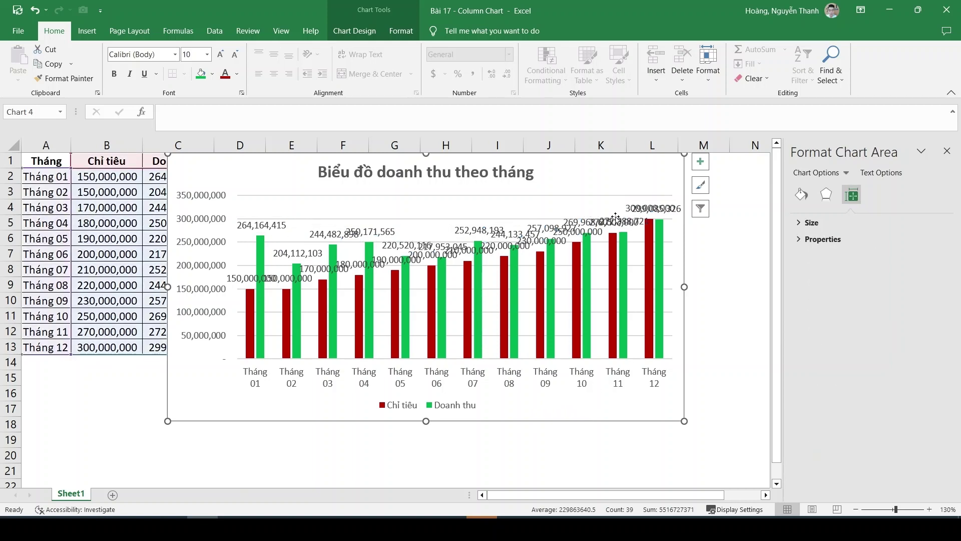
Drag the Tháng 12 Doanh thu label (299,085,326) up above the 300,000,000 label.
left_click(668, 208)
left_click(668, 208)
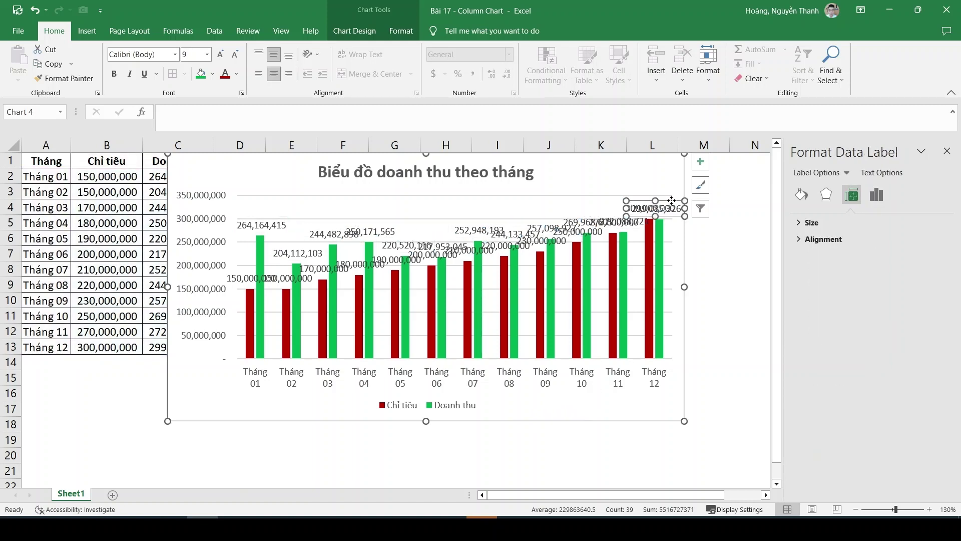
left_click_drag(671, 200, 666, 182)
left_click(599, 203)
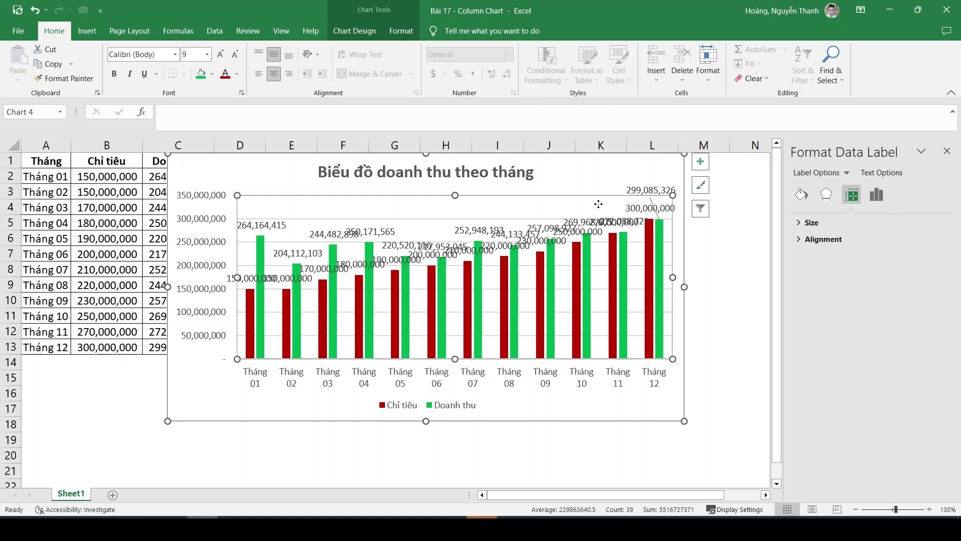
left_click(651, 183)
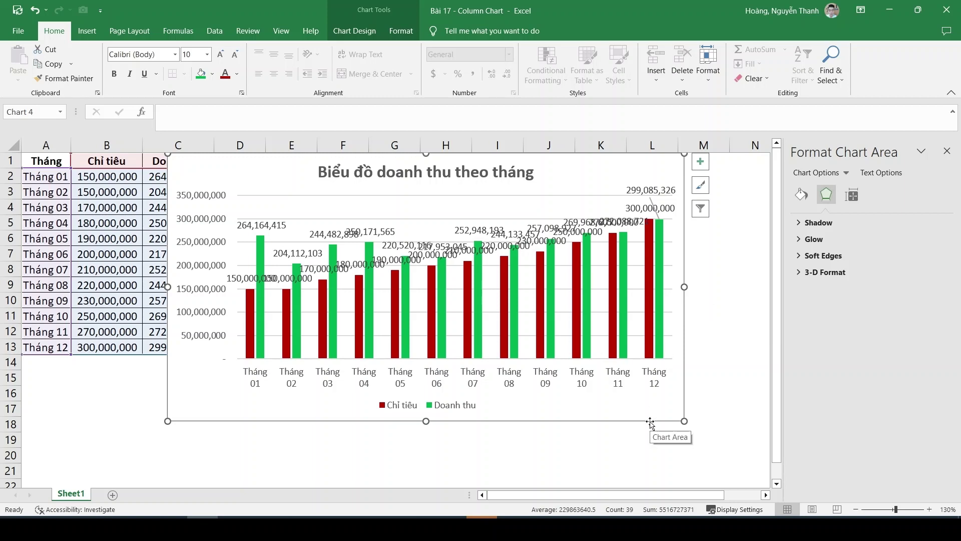
Set the vertical axis display units to Millions, after trying Thousands, with a Millions units label.
left_click(212, 208)
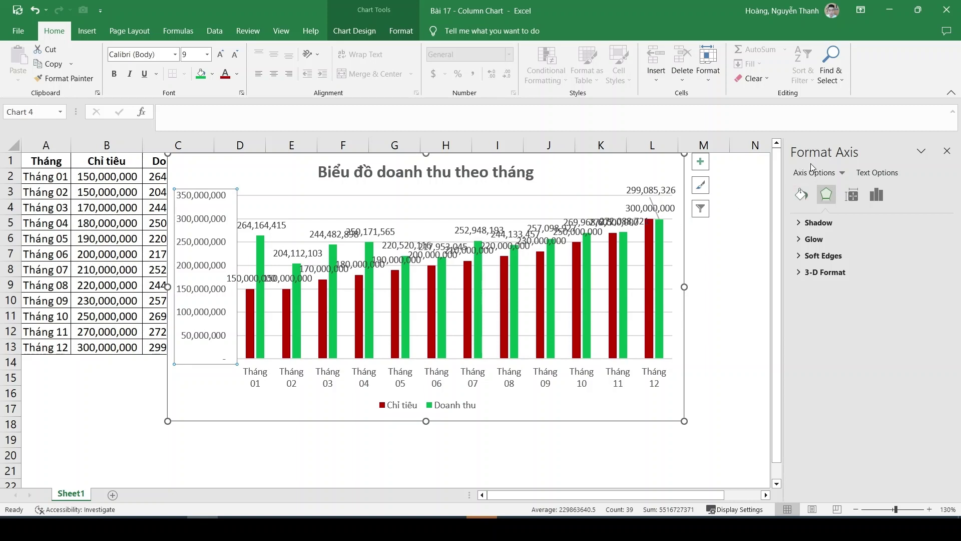
left_click(876, 196)
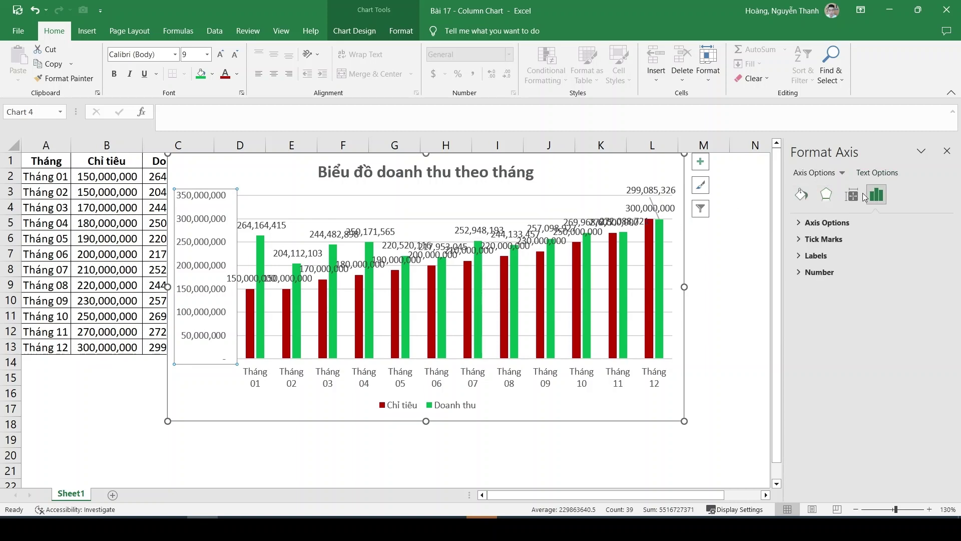
left_click(834, 223)
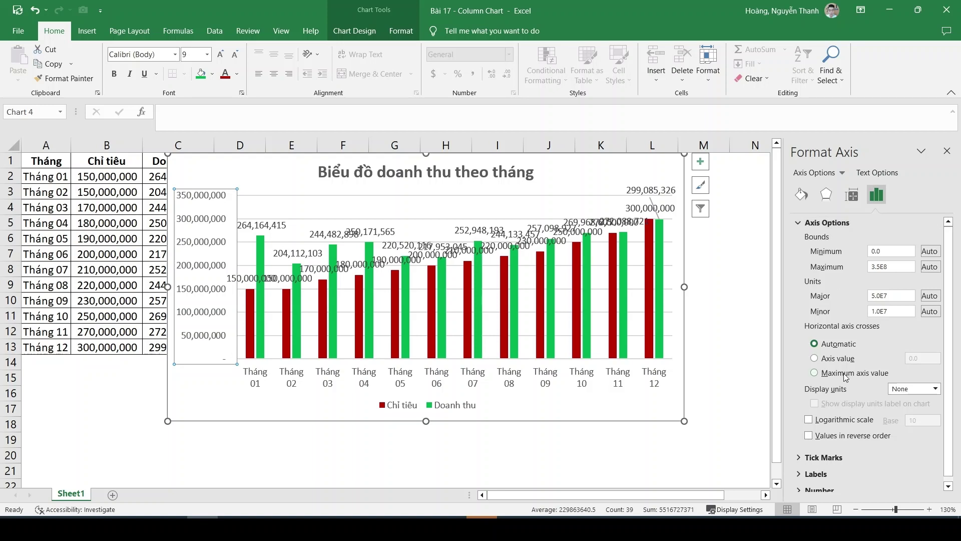
left_click(935, 389)
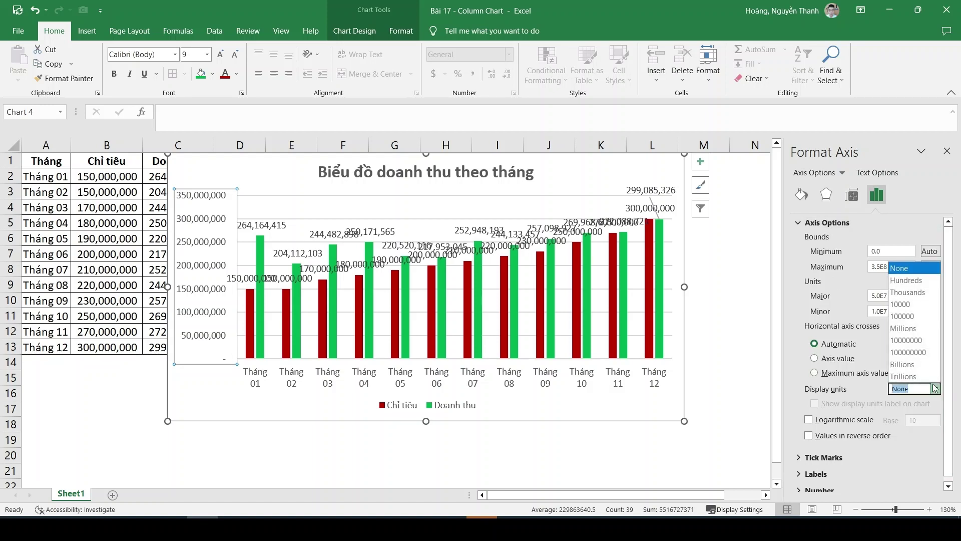
left_click(921, 292)
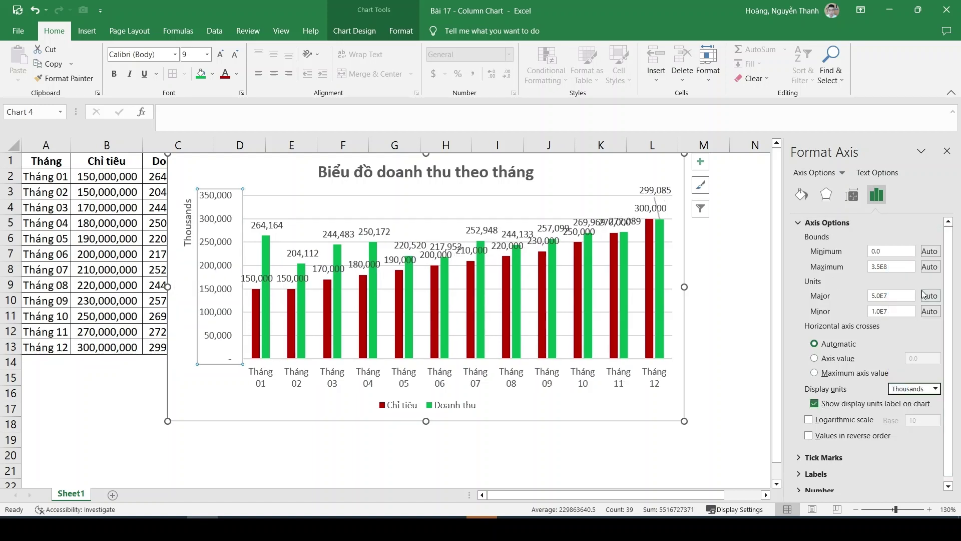
left_click(935, 389)
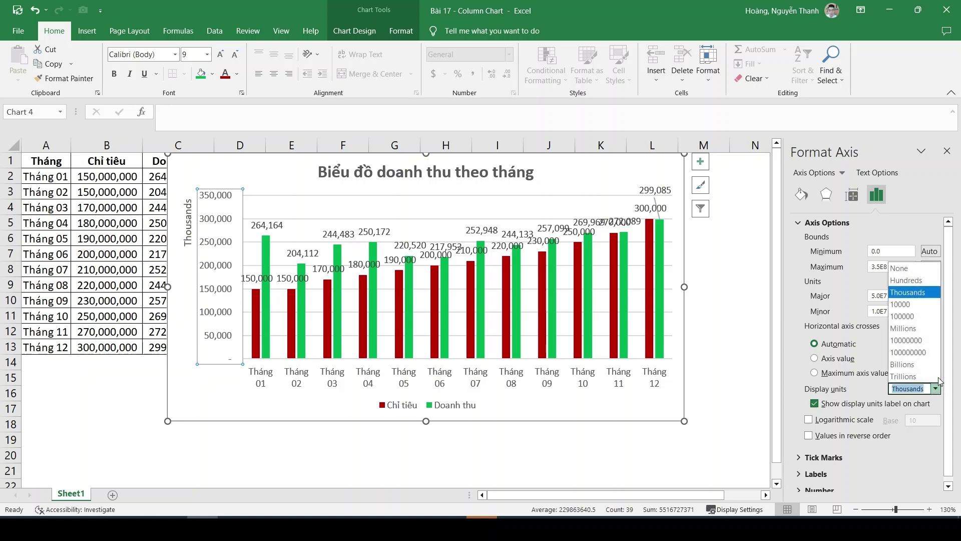
left_click(930, 329)
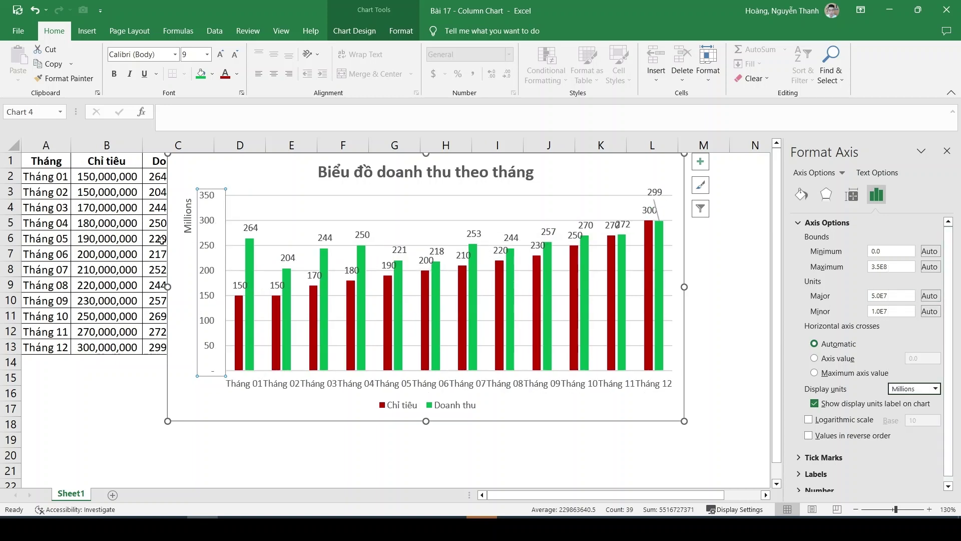
left_click(188, 228)
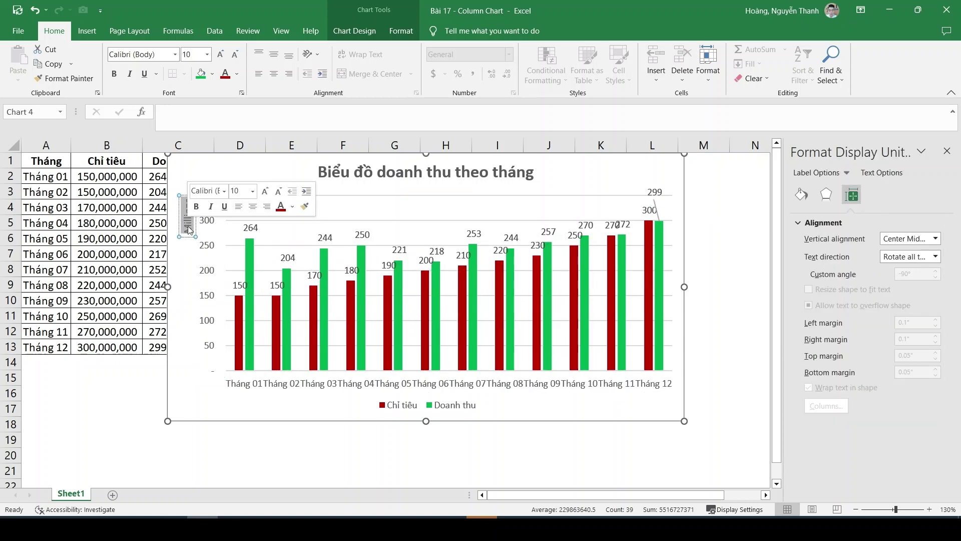
Change the Millions units label text to 'Triệu đồng' and bold the Doanh thu value labels.
type("Tiề")
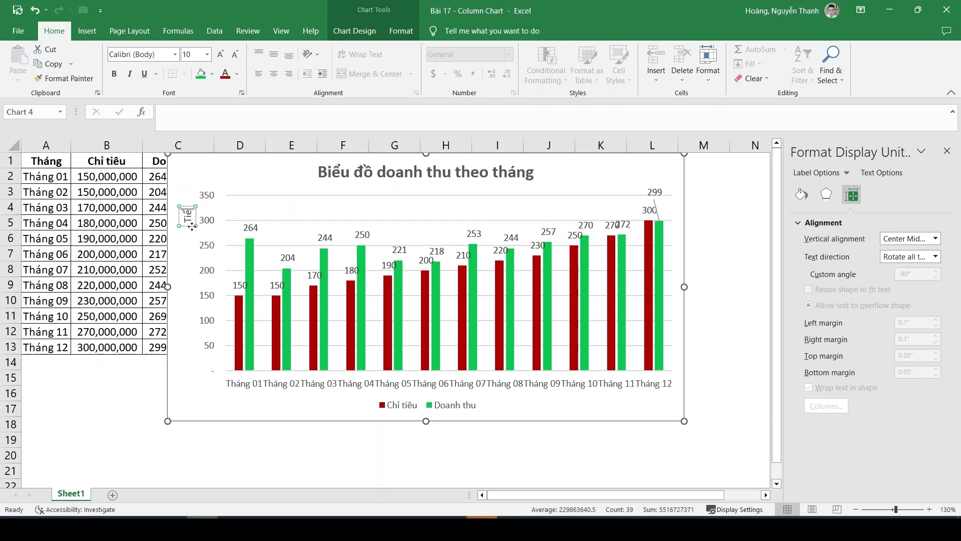
key("BackSpace")
key("BackSpace")
type("ri")
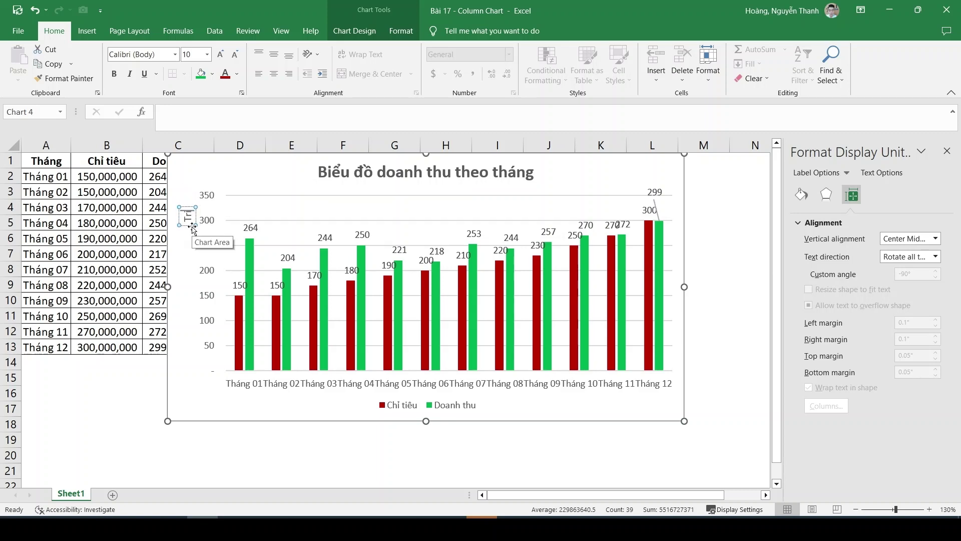
type("ệu đồng")
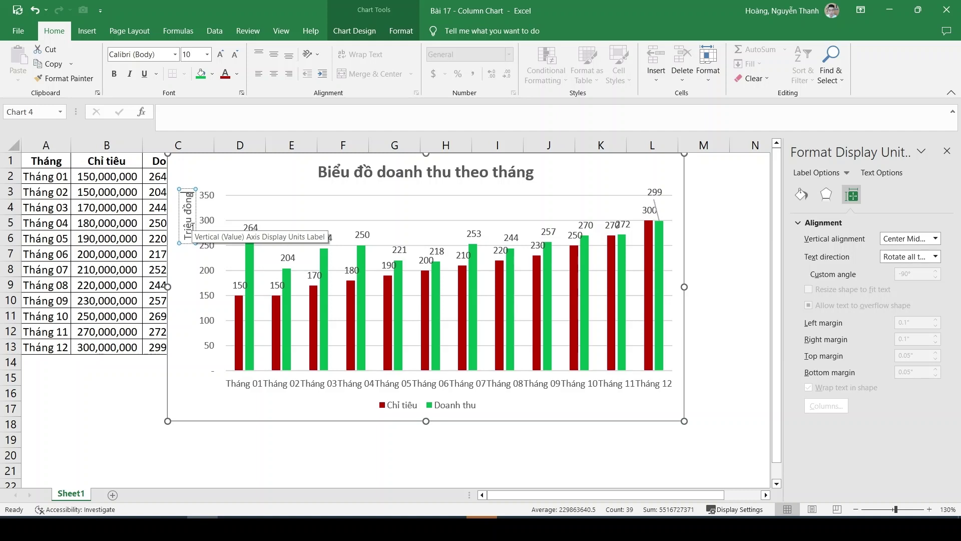
left_click(251, 227)
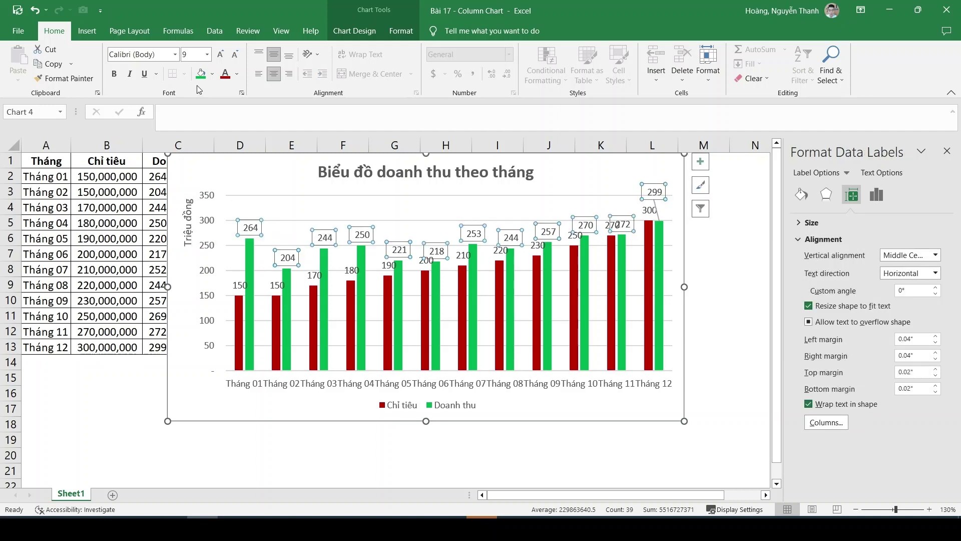
key("ctrl+b")
Colour the Doanh thu value labels green and make the Chỉ tiêu labels bold dark red.
left_click(237, 75)
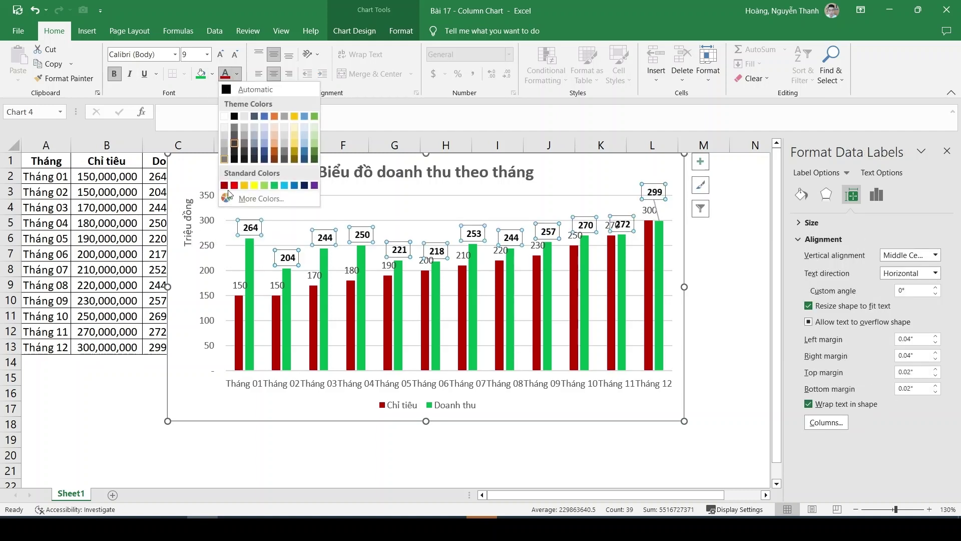
left_click(274, 189)
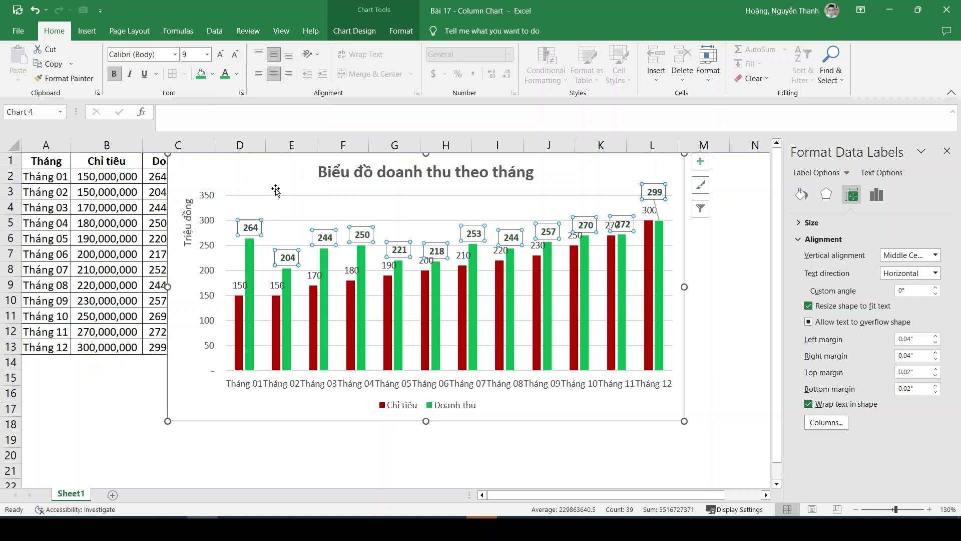
left_click(240, 286)
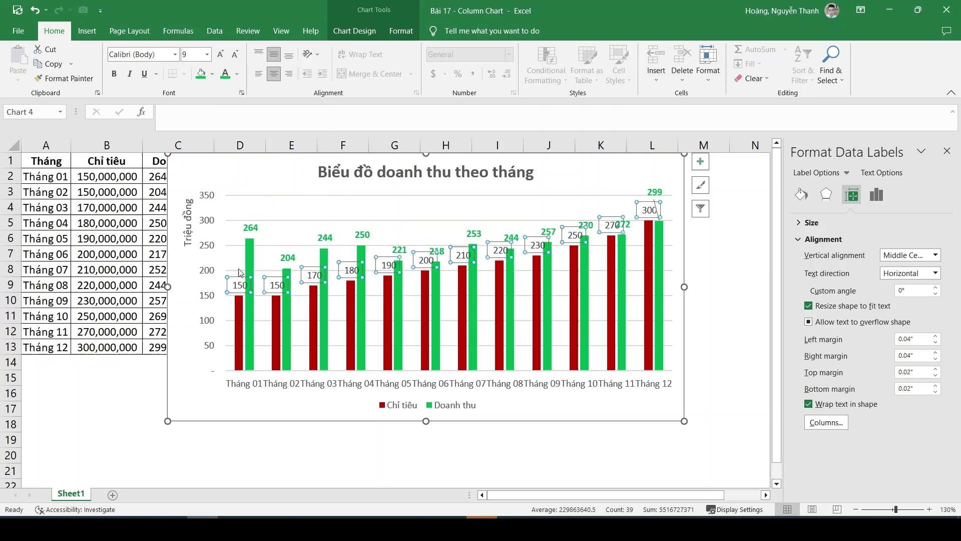
left_click(115, 74)
left_click(237, 74)
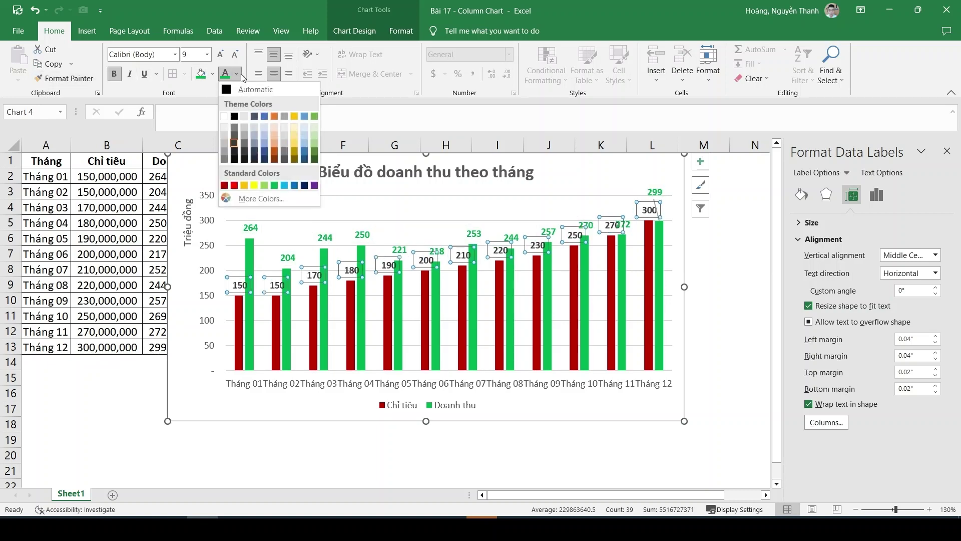
left_click(224, 185)
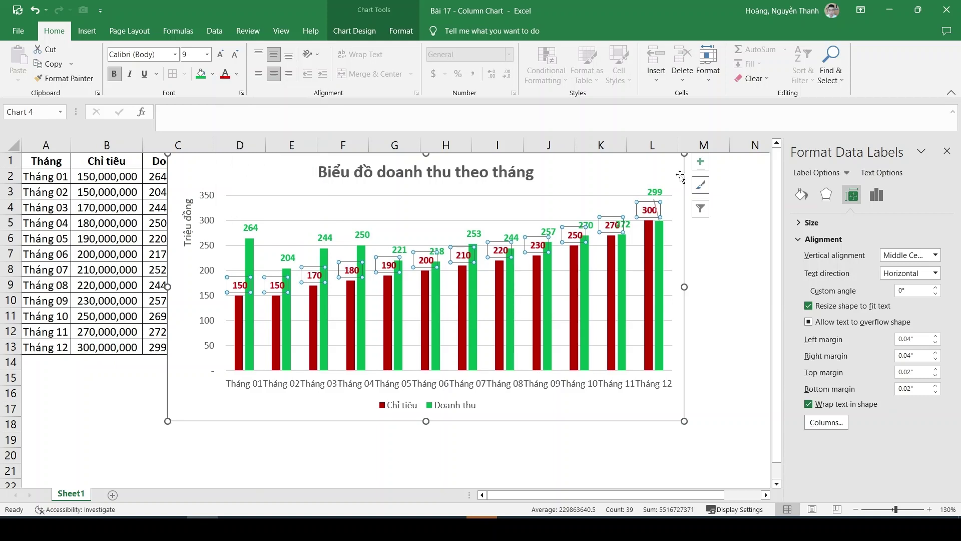
Drag the Tháng 12 revenue label 299 to the right so it clears the 300 label.
left_click(650, 188)
left_click(651, 189)
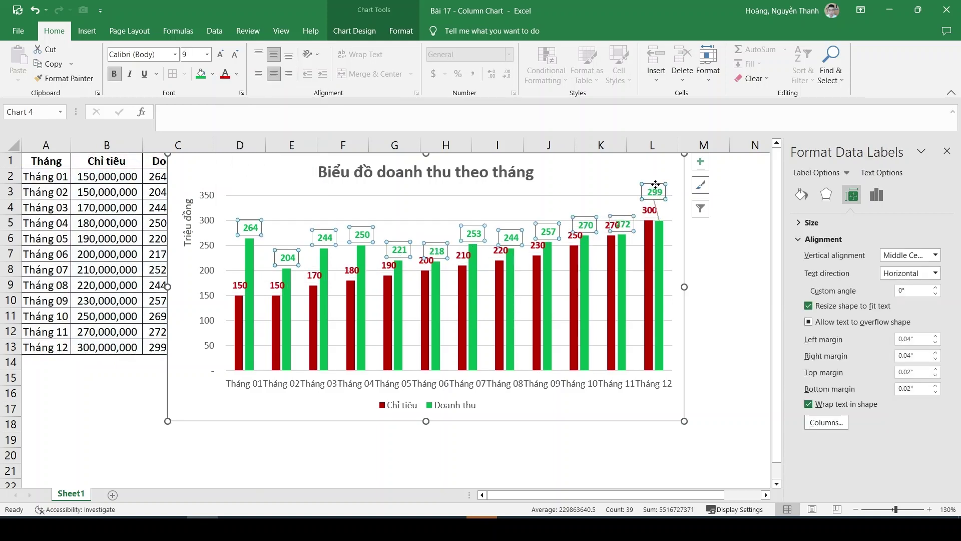
left_click(653, 187)
left_click_drag(659, 184, 670, 184)
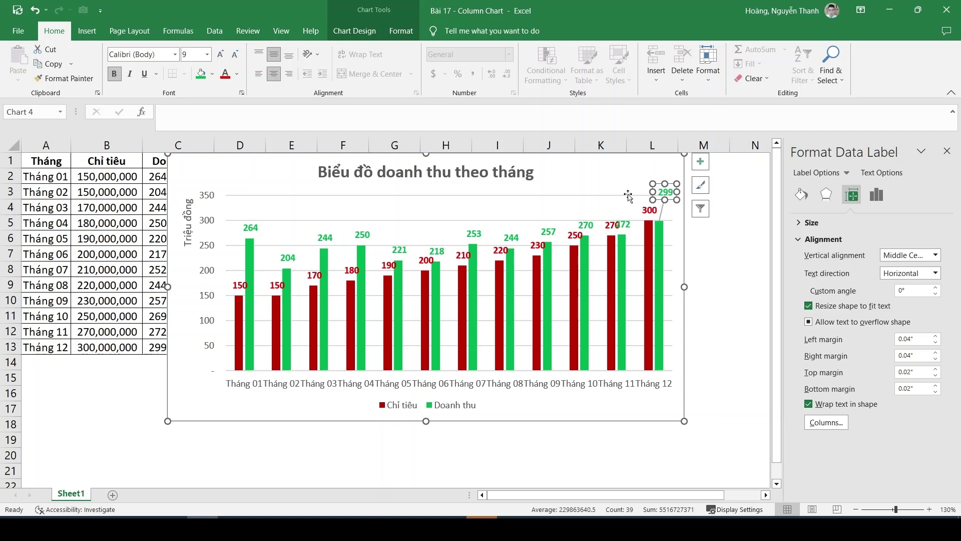
left_click(467, 408)
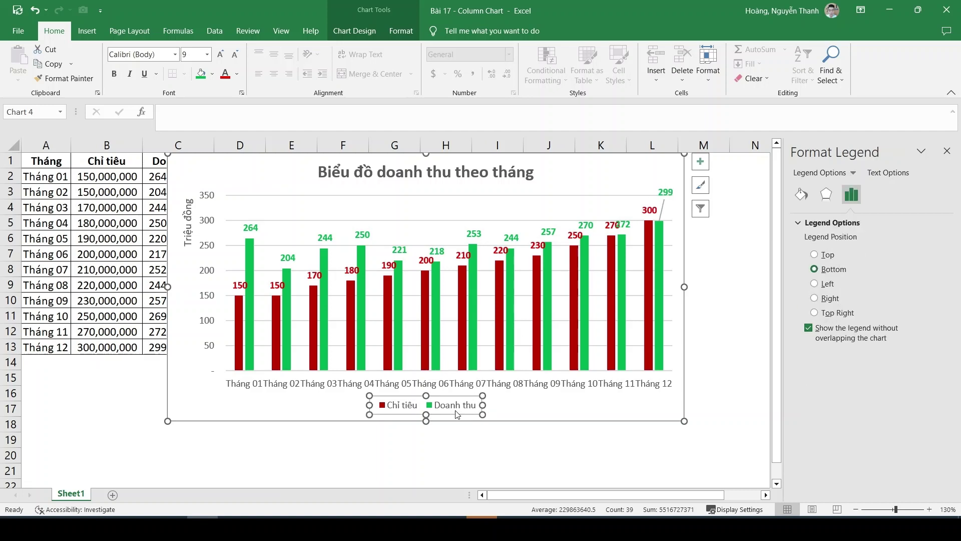
Try the Top, Bottom and Left legend positions, then settle on Right.
left_click(815, 256)
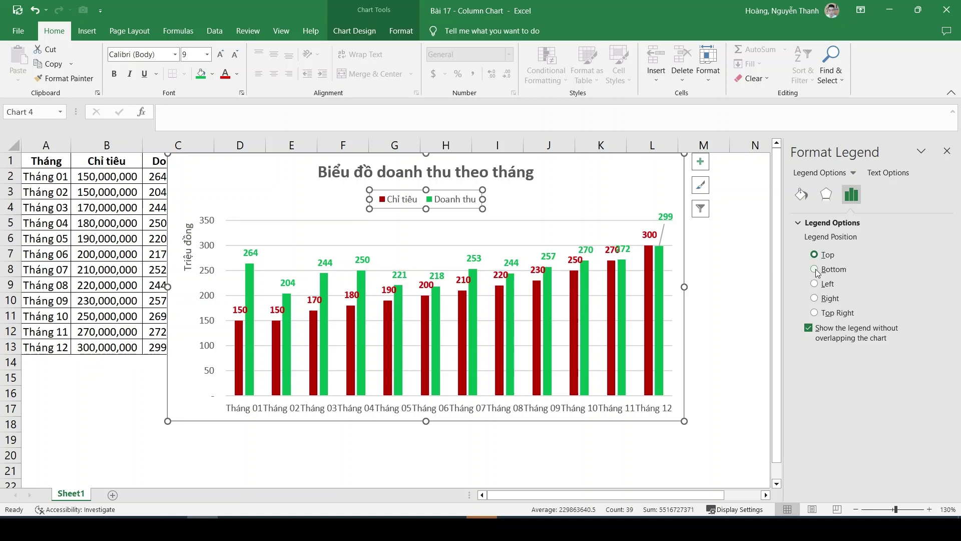
left_click(814, 270)
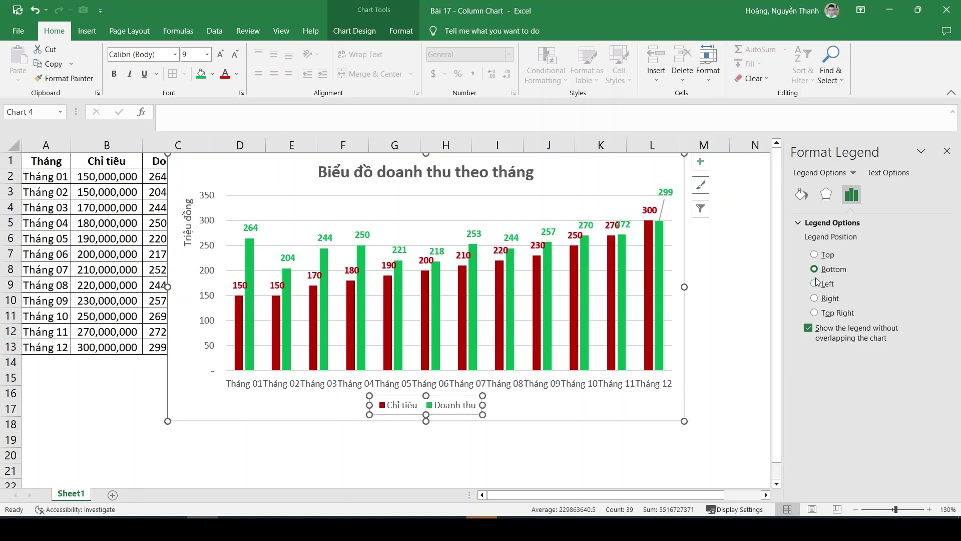
left_click(815, 285)
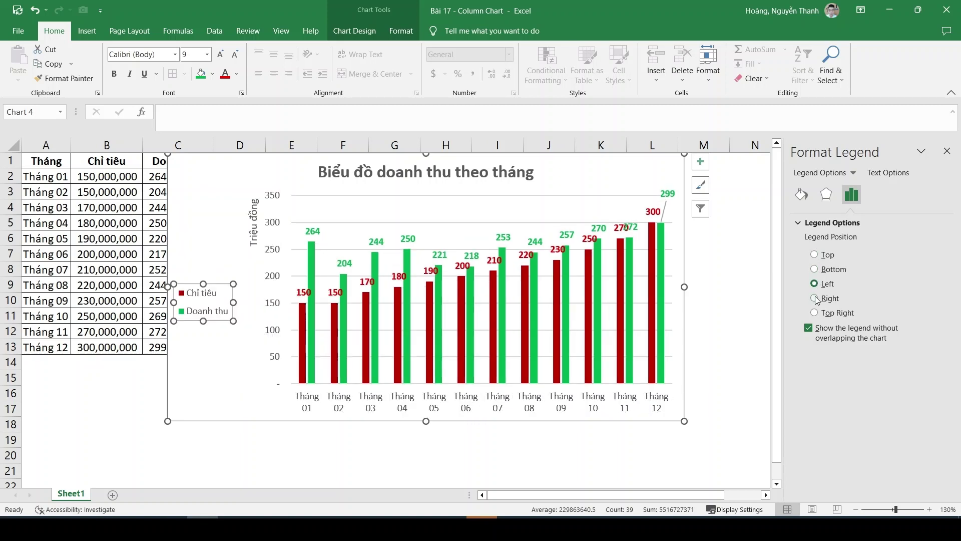
left_click(815, 298)
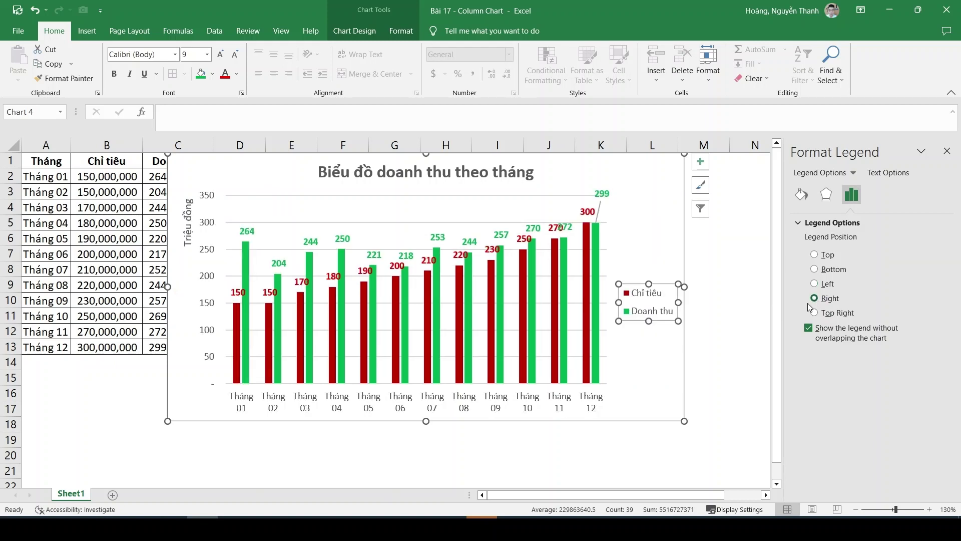
left_click(646, 375)
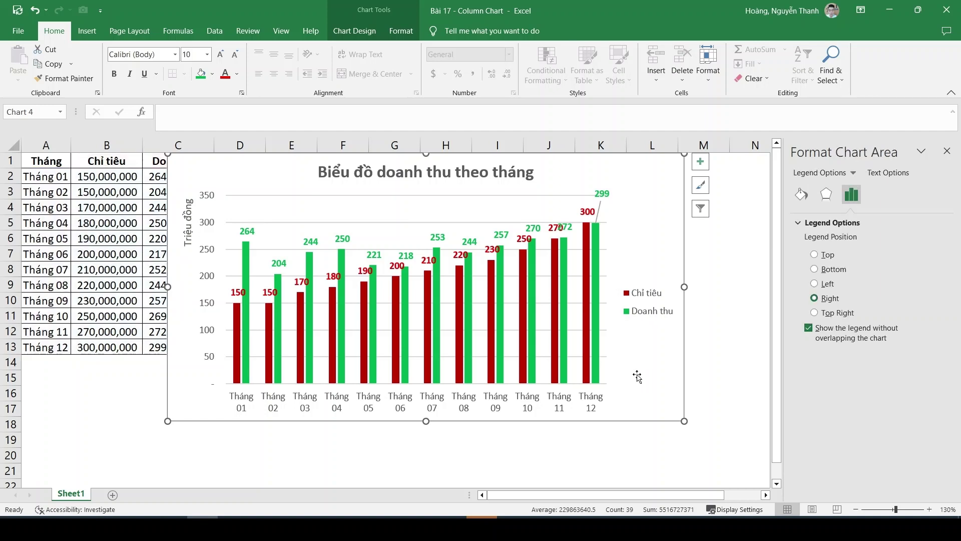
Format the Doanh thu series with a Series Overlap of 0%.
left_click(596, 357)
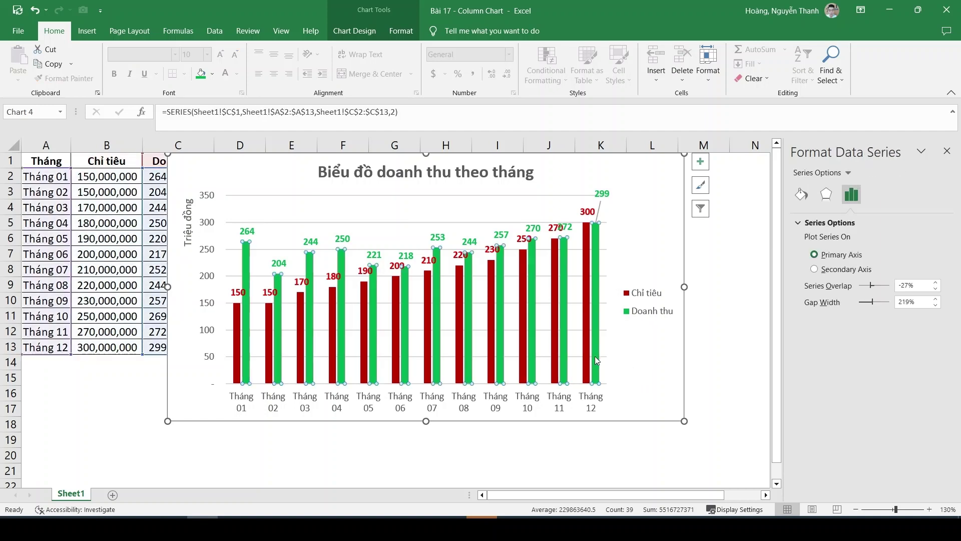
right_click(596, 357)
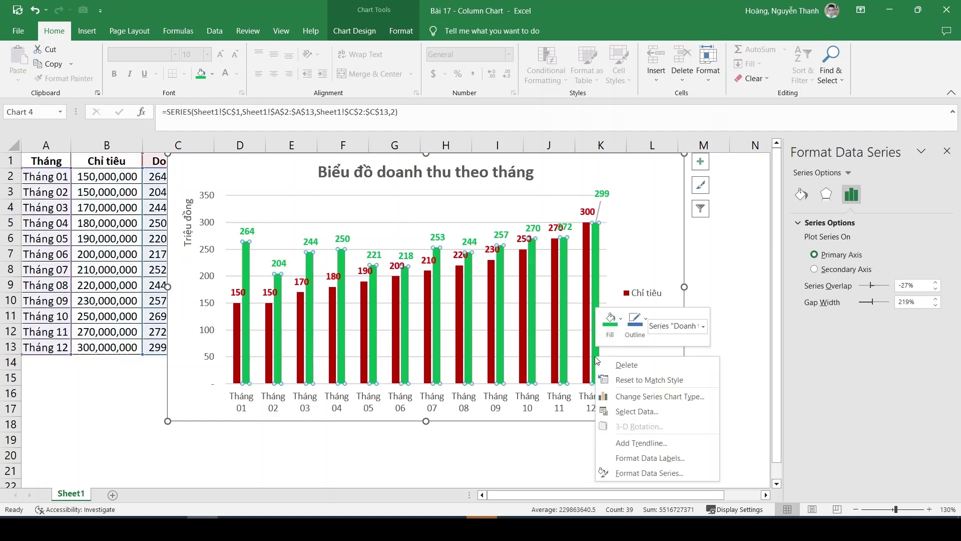
left_click(625, 472)
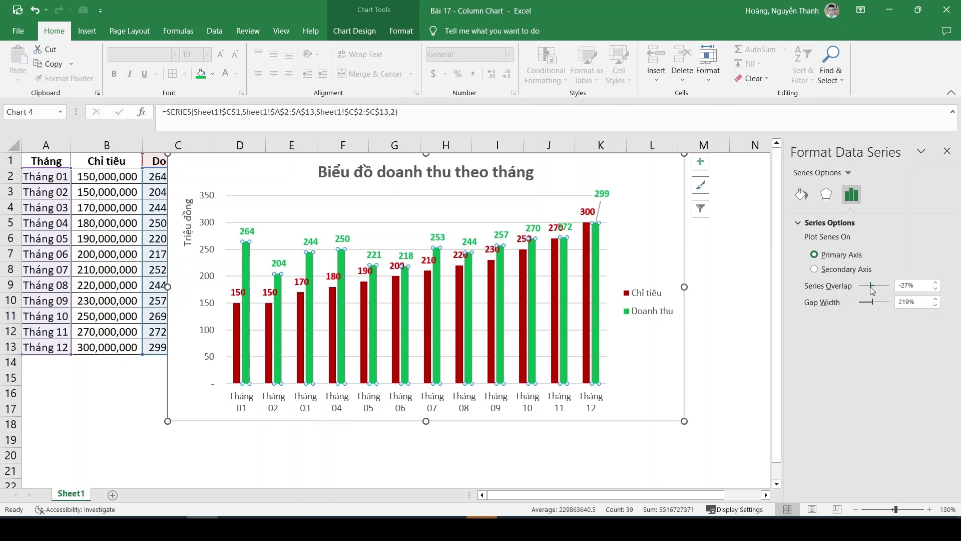
mouse_move(869, 290)
left_mouse_down()
mouse_move(858, 292)
mouse_move(896, 290)
mouse_move(867, 291)
left_mouse_up()
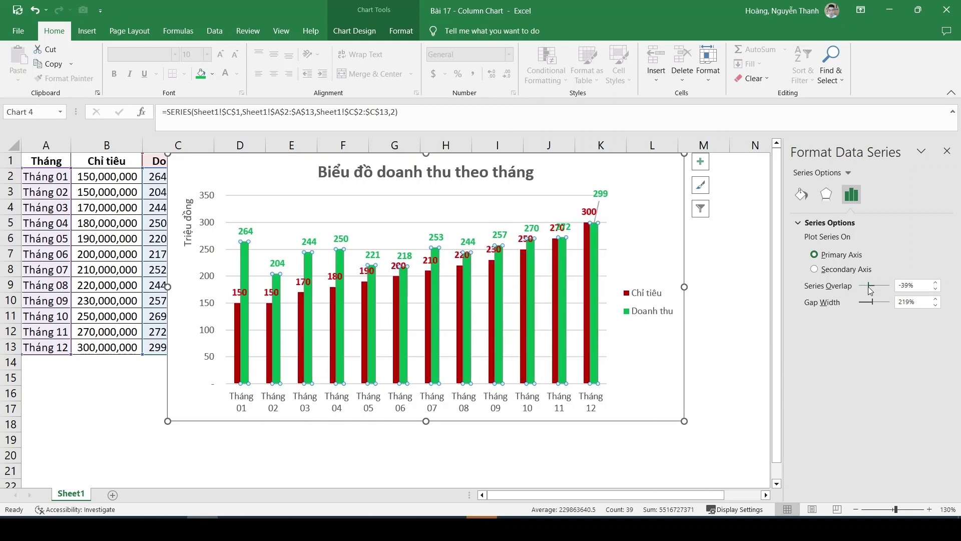
double_click(898, 288)
type("0")
key("Return")
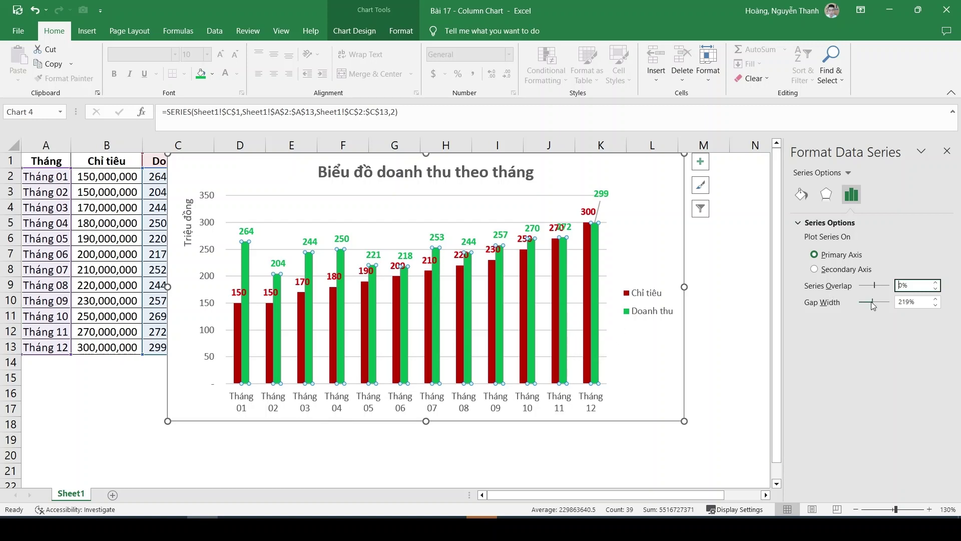
Set the Gap Width between months to 100%.
left_click_drag(872, 302, 852, 303)
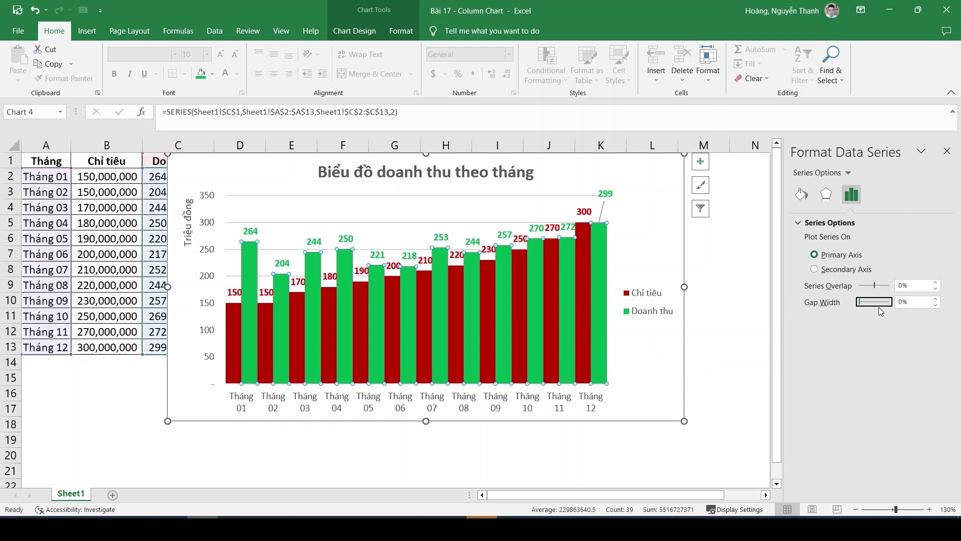
left_click_drag(858, 302, 892, 302)
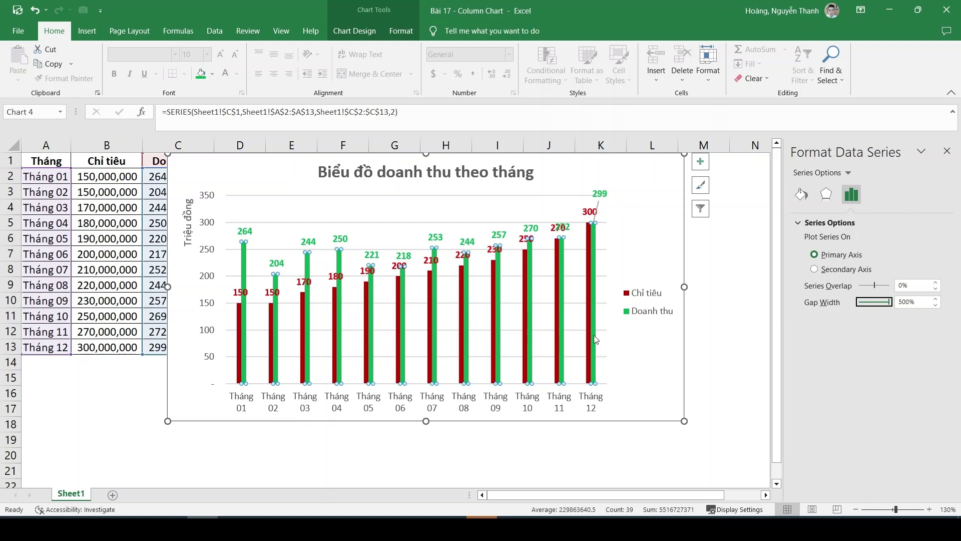
left_click(893, 304)
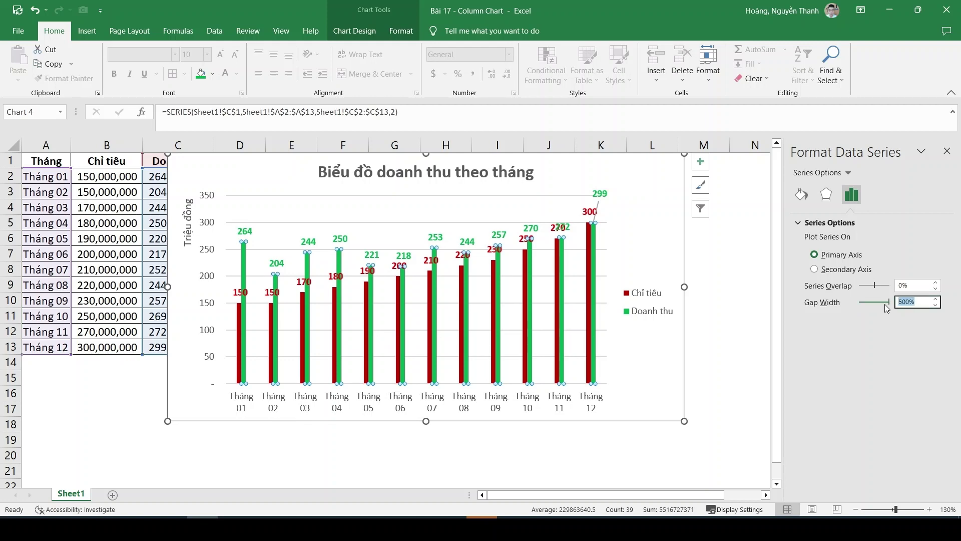
type("100")
key("Return")
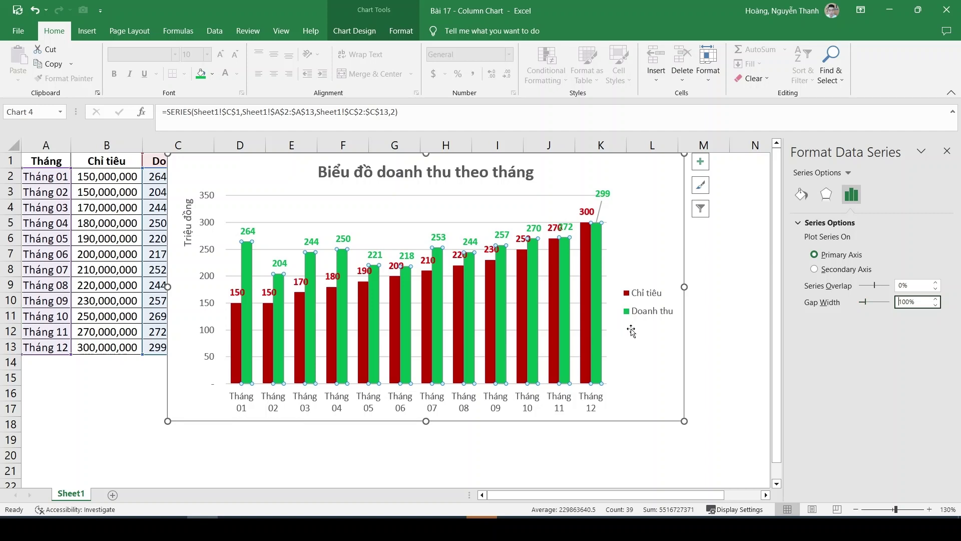
left_click(632, 331)
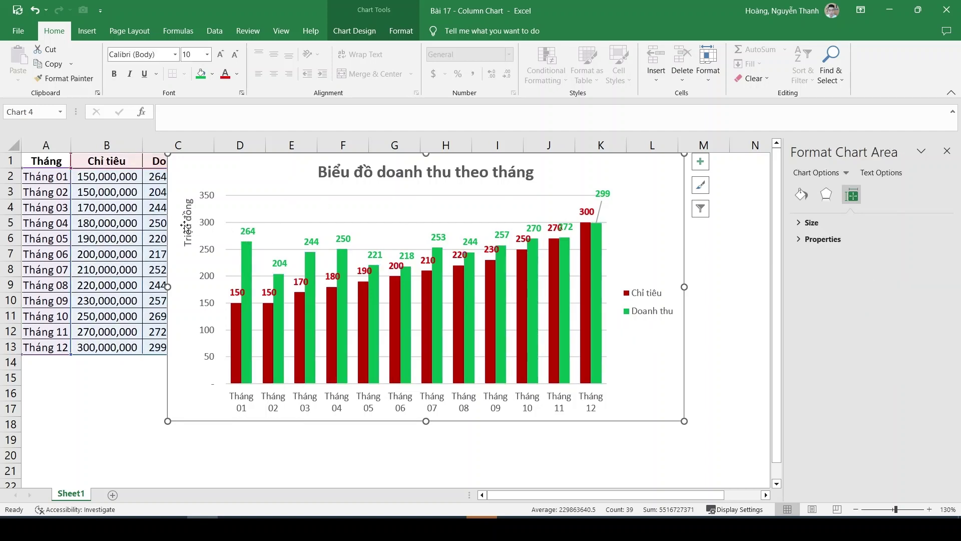
Shrink the month-axis, legend and value-axis text, and widen the chart left to column A.
left_click(187, 223)
left_click(302, 410)
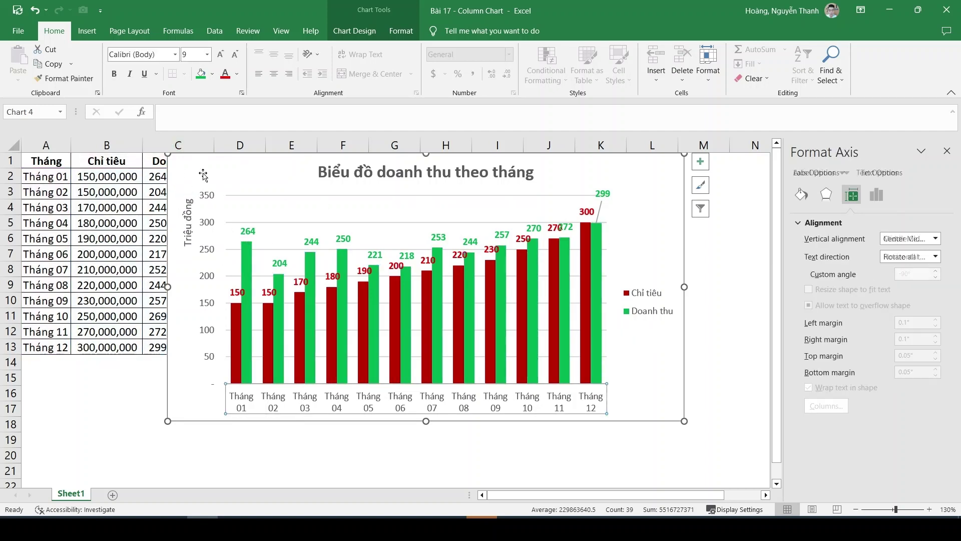
left_click(235, 55)
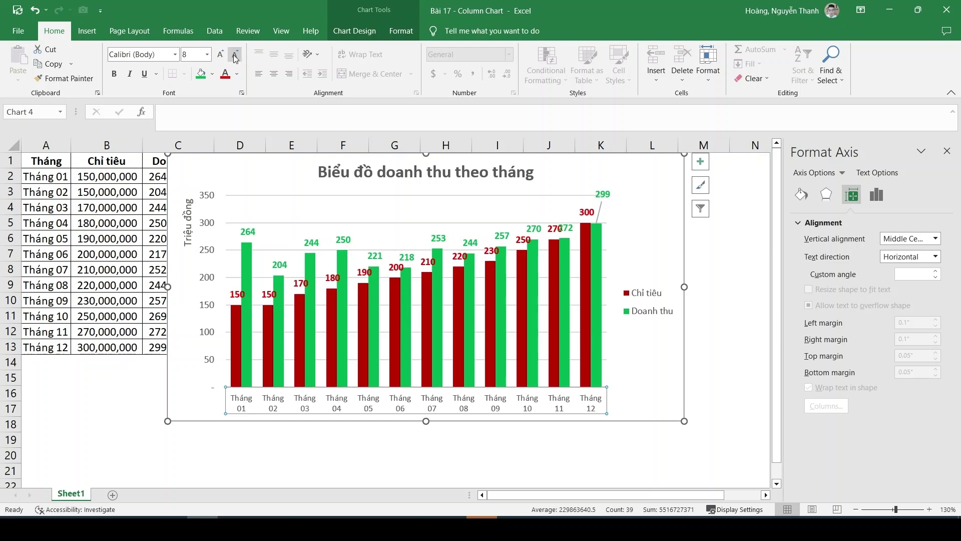
left_click(646, 299)
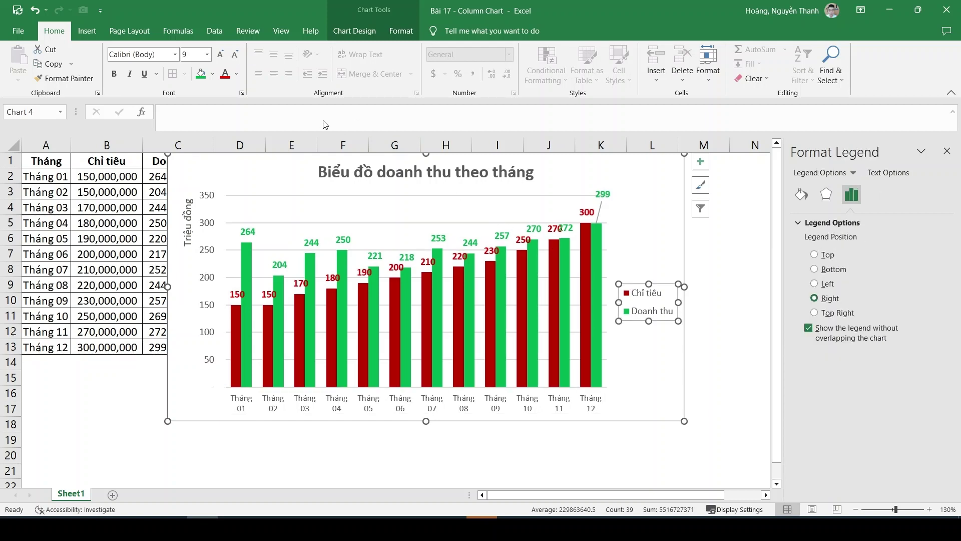
left_click(235, 54)
left_click(205, 191)
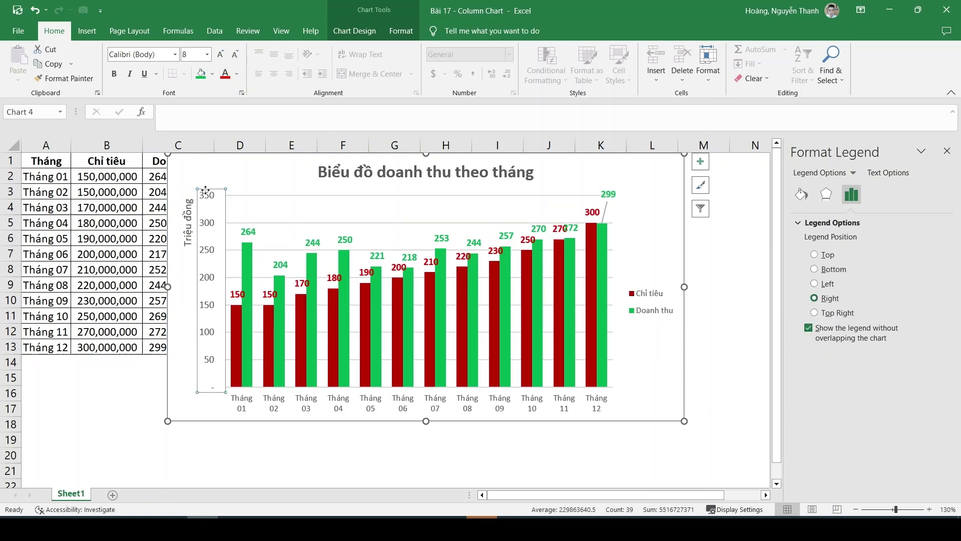
left_click(235, 55)
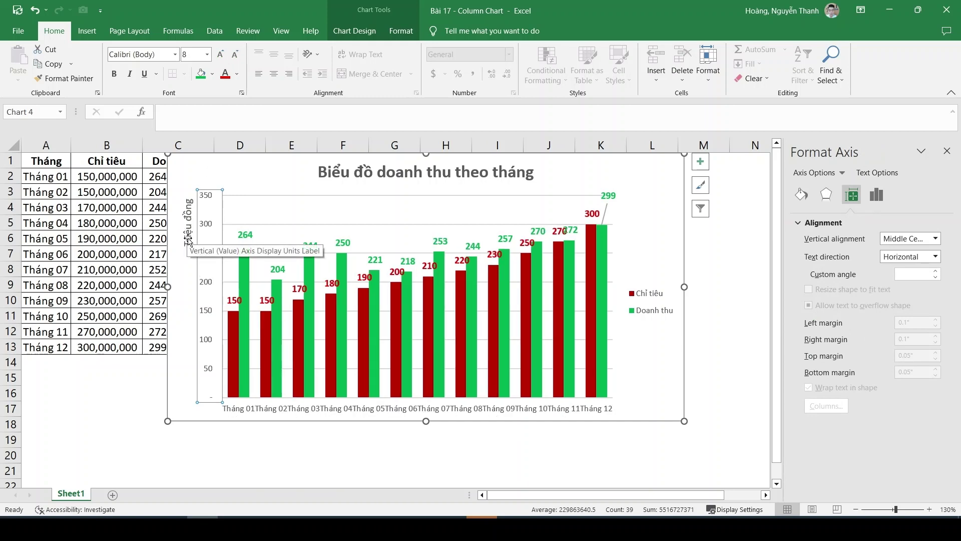
left_click(164, 287)
left_click_drag(163, 287, 29, 287)
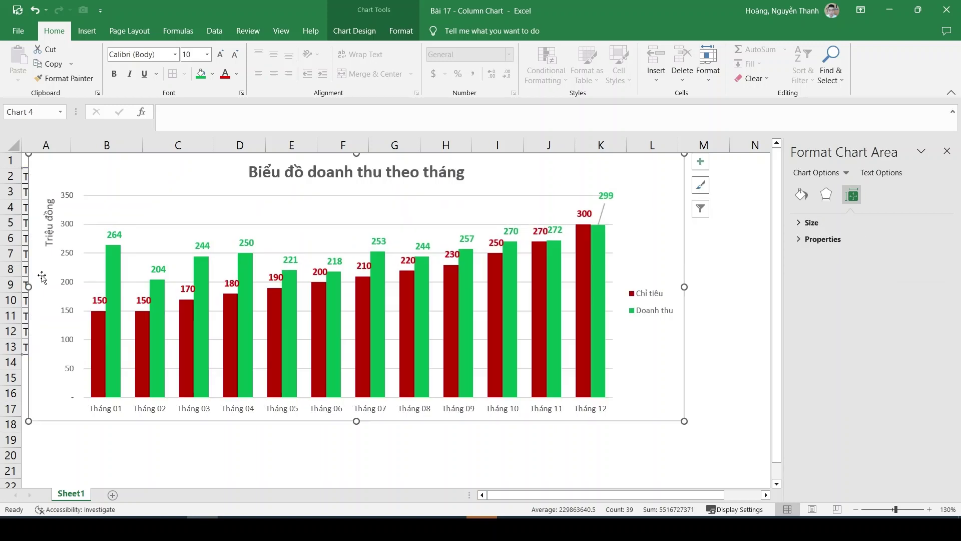
Extend the chart down to about row 20 and nudge it right and down below the table headers.
left_click_drag(356, 422, 357, 455)
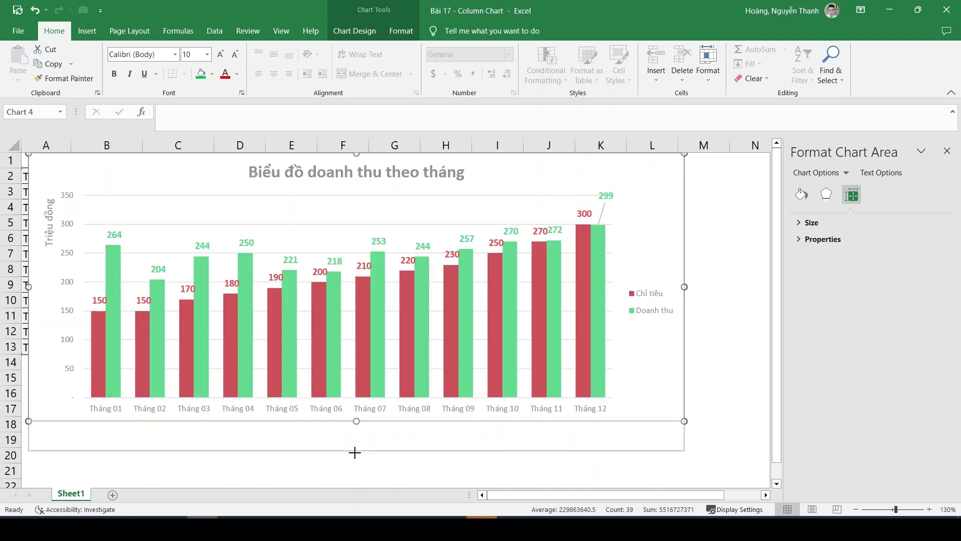
left_click(691, 302)
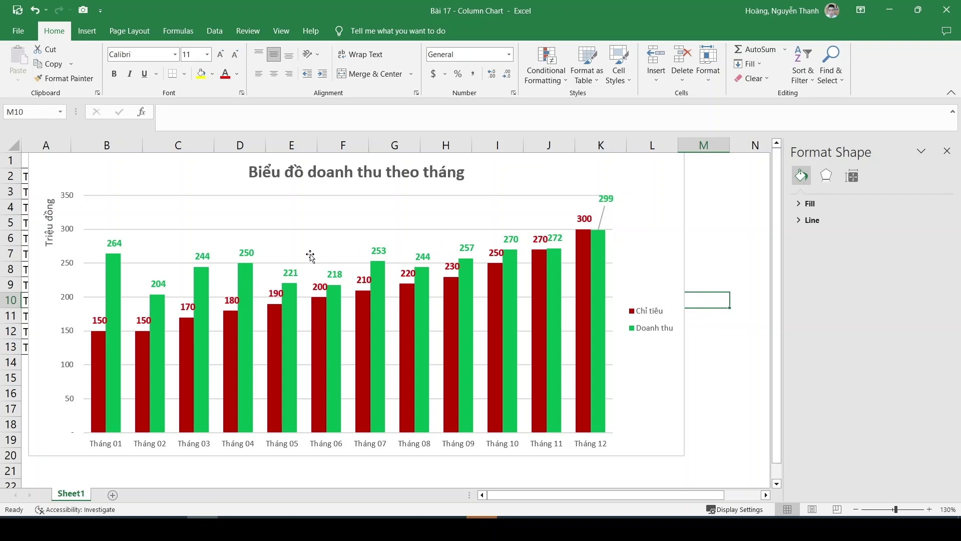
left_click(64, 350)
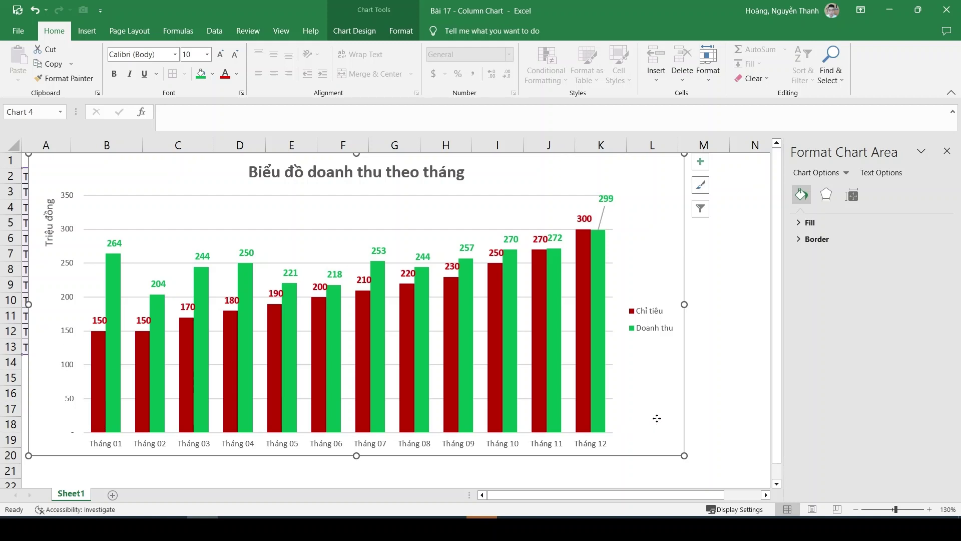
left_click_drag(652, 369, 662, 382)
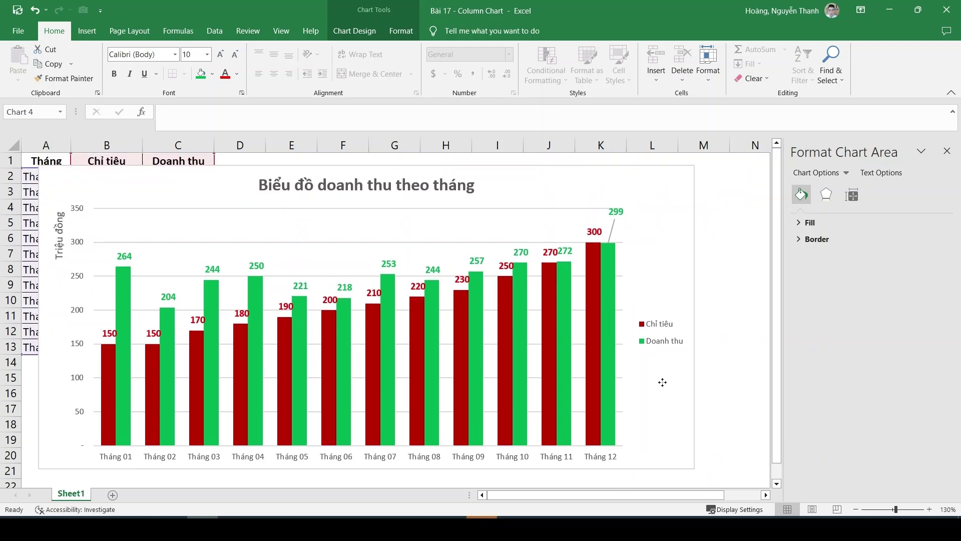
Fill the Chỉ tiêu columns blue instead of dark red and close the Format Chart Area pane.
right_click(377, 327)
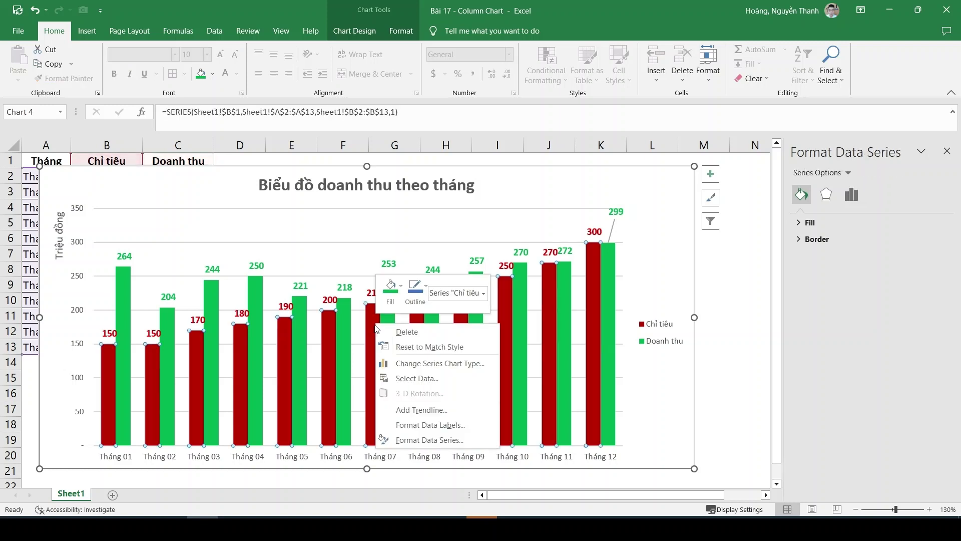
left_click(394, 305)
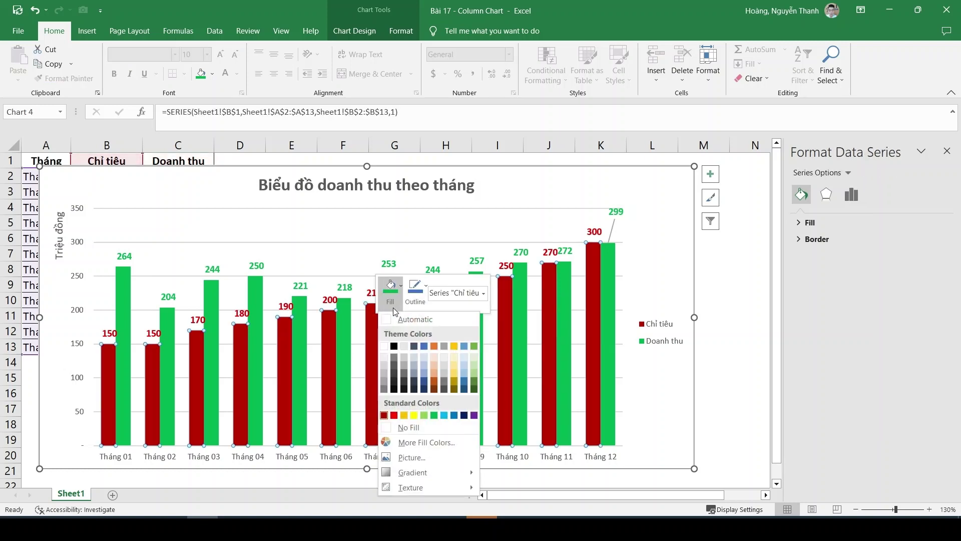
left_click(467, 414)
left_click(660, 414)
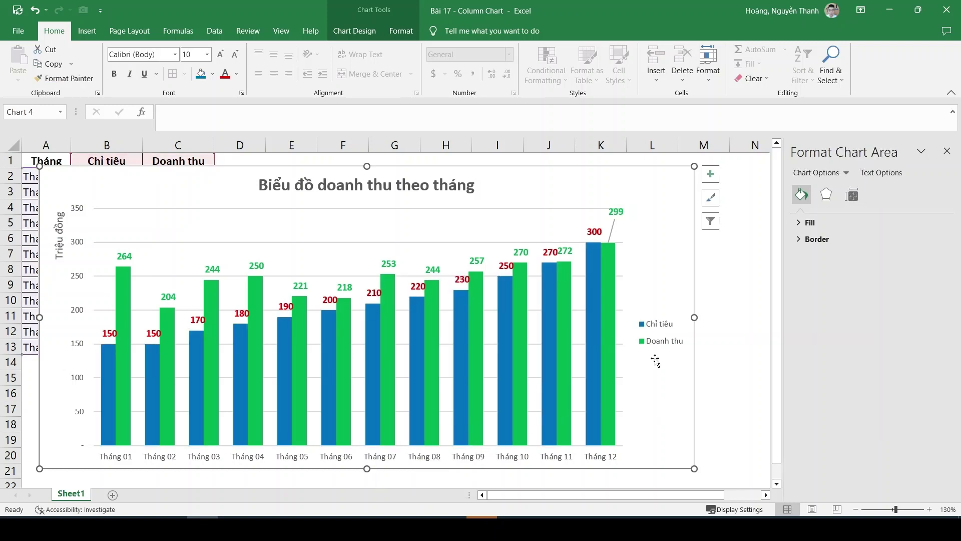
left_click(948, 151)
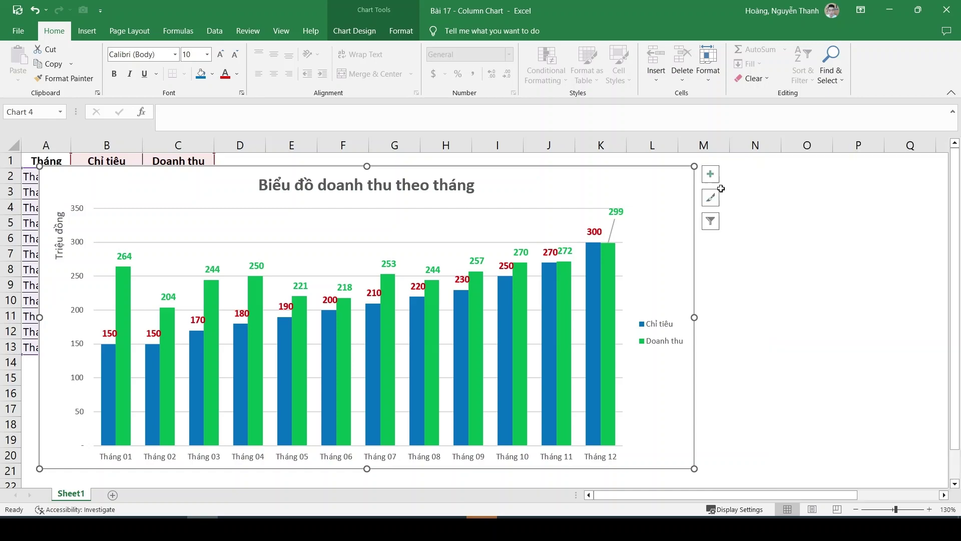